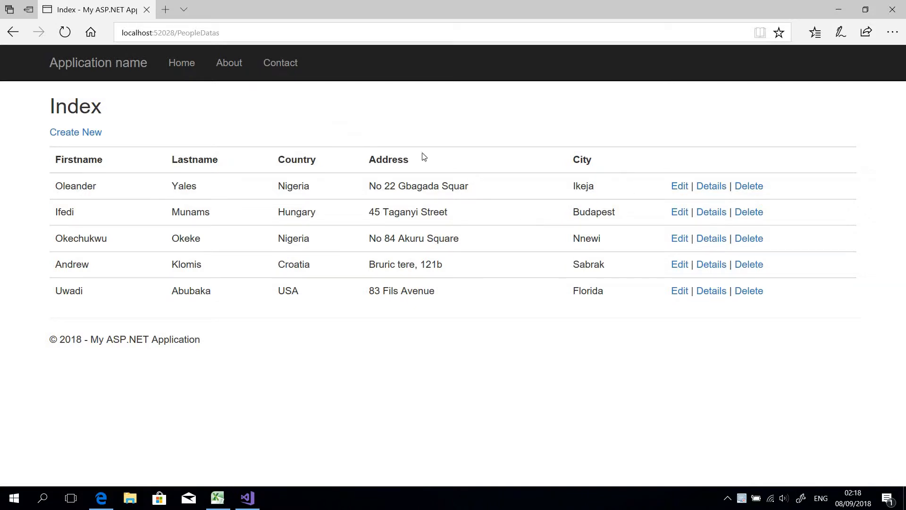
# View the first person's Edit and Details pages and the Create New form, returning to the PeopleDatas list after each.
pyautogui.click(680, 188)
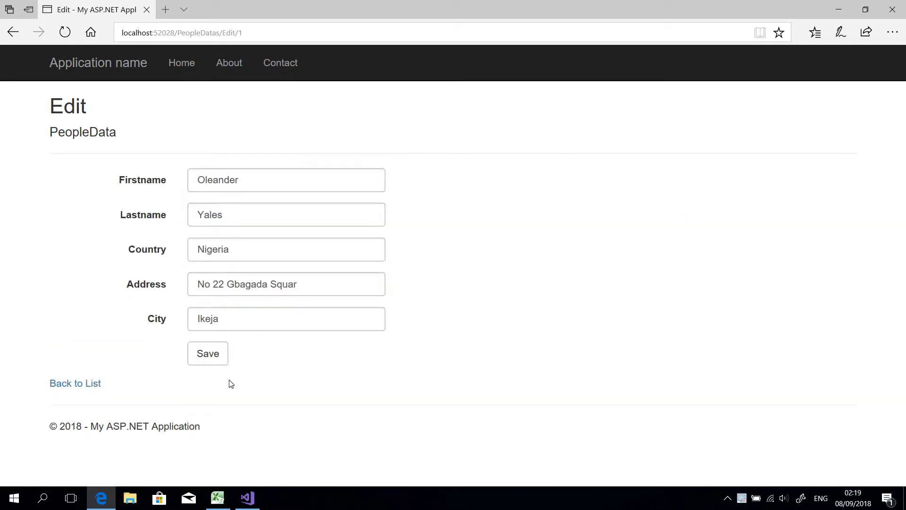
pyautogui.click(51, 384)
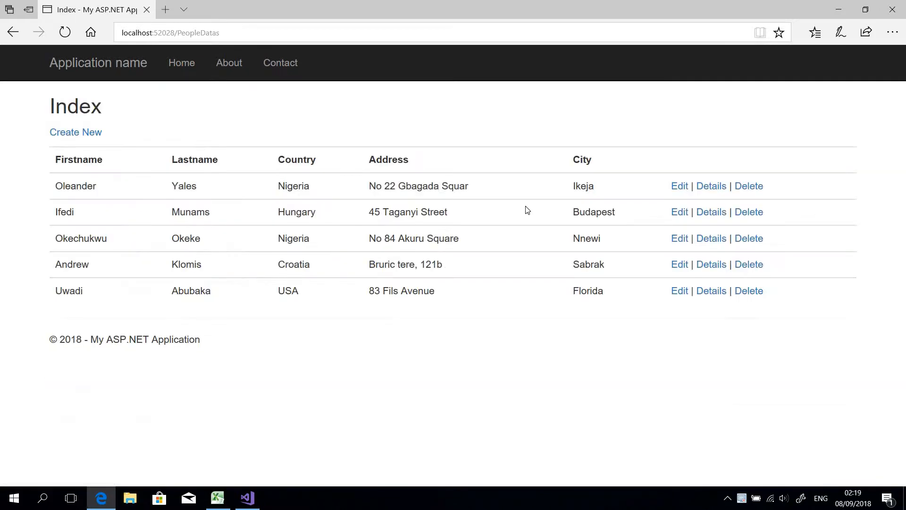
pyautogui.click(708, 189)
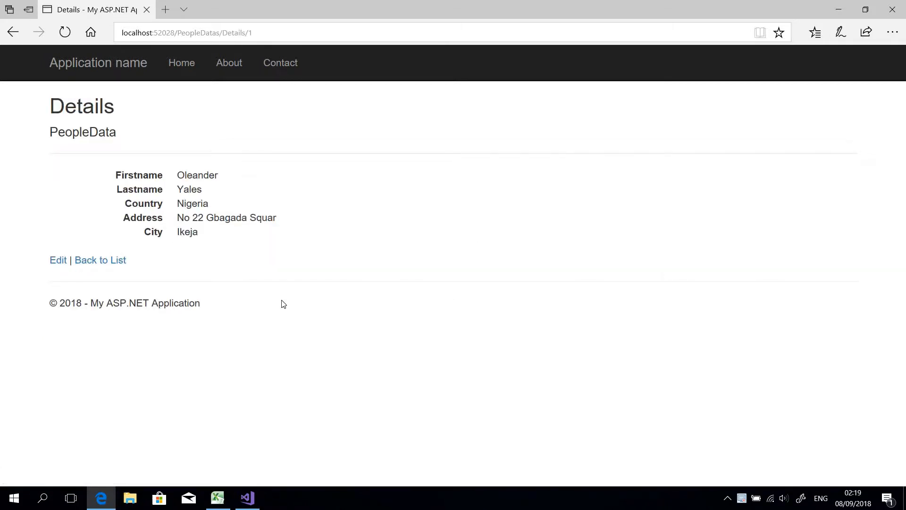
pyautogui.click(78, 261)
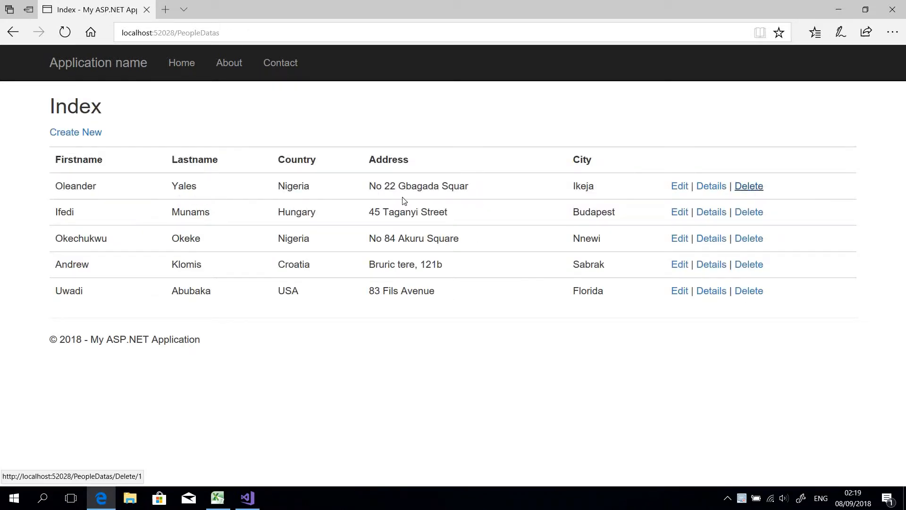
pyautogui.click(88, 135)
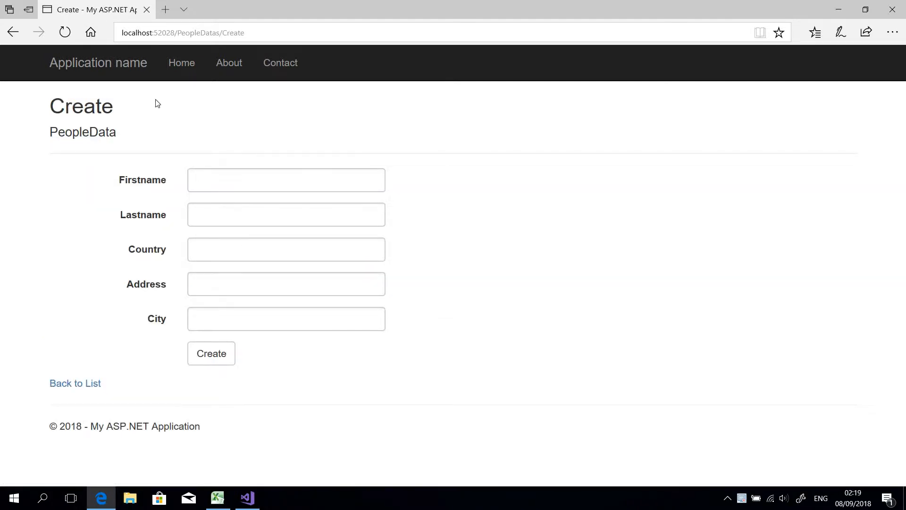
pyautogui.click(13, 32)
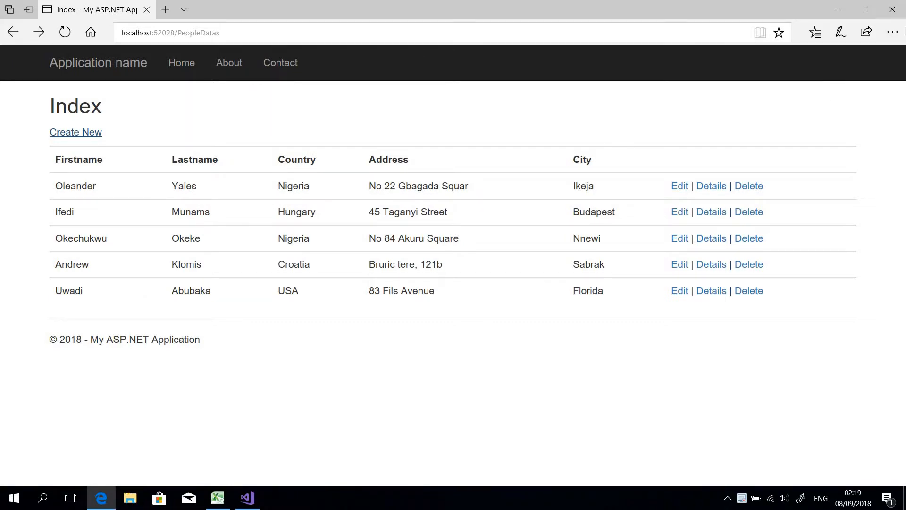
# Close the browser and the EFTutorial project in Visual Studio, agreeing to stop debugging.
pyautogui.click(901, 14)
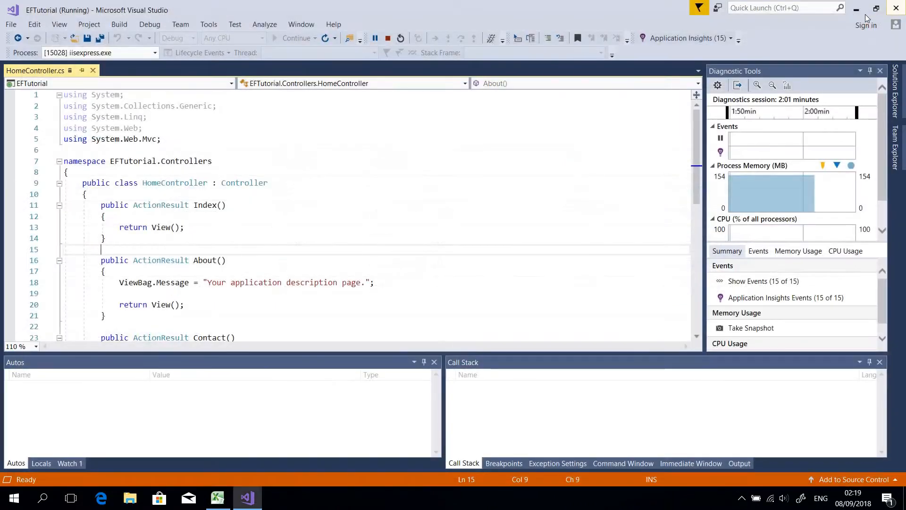
pyautogui.click(897, 12)
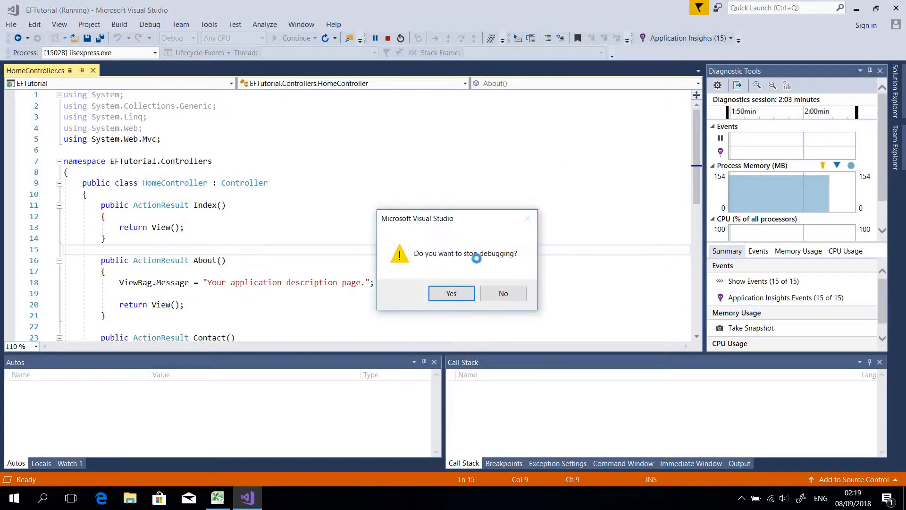
pyautogui.click(454, 294)
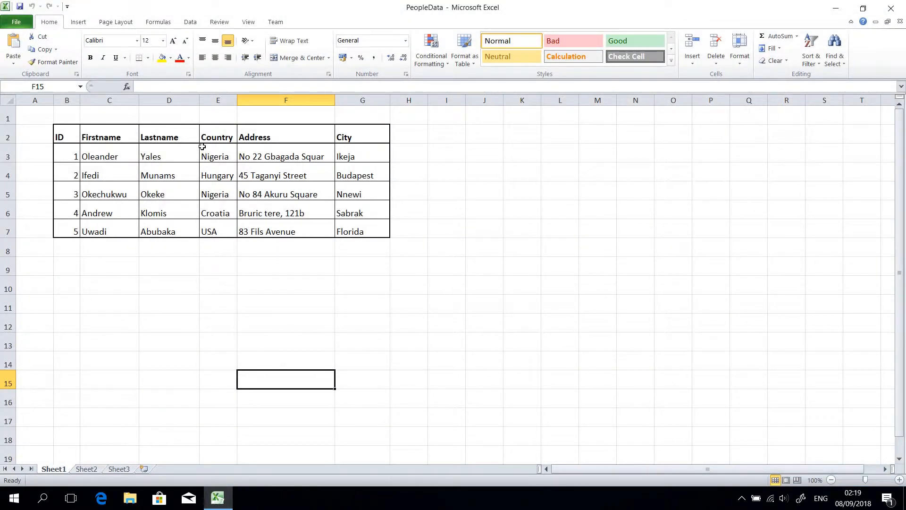
# Select the whole people table in the PeopleData workbook, from the ID header to the last City entry (B2:G7).
pyautogui.moveTo(69, 136); pyautogui.dragTo(243, 209)
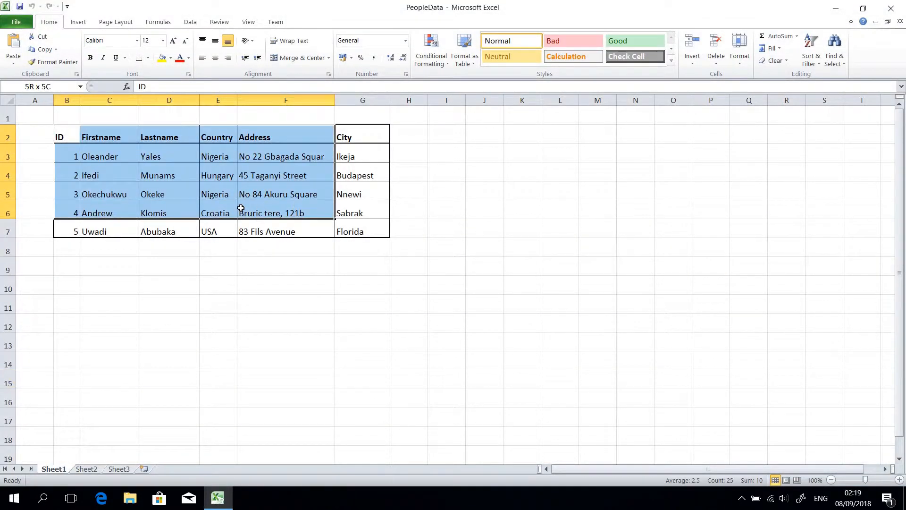
pyautogui.click(68, 132)
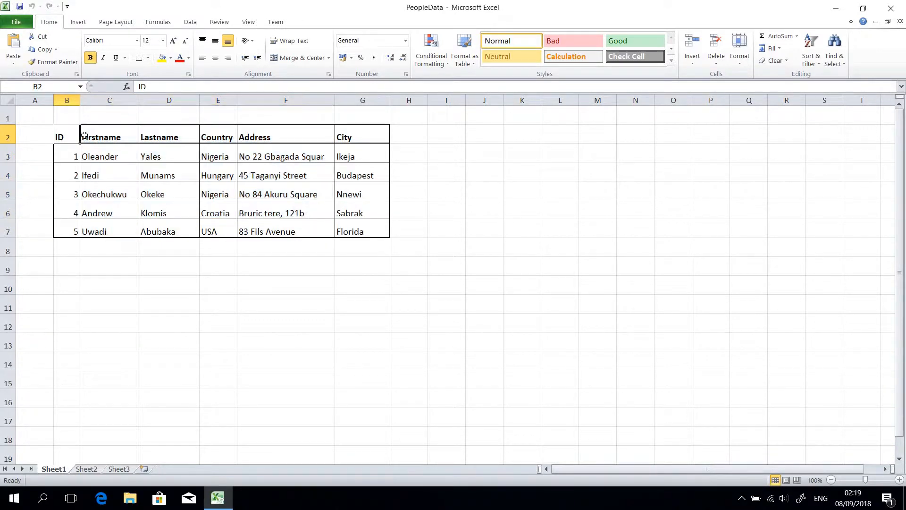
pyautogui.moveTo(71, 133); pyautogui.dragTo(348, 233)
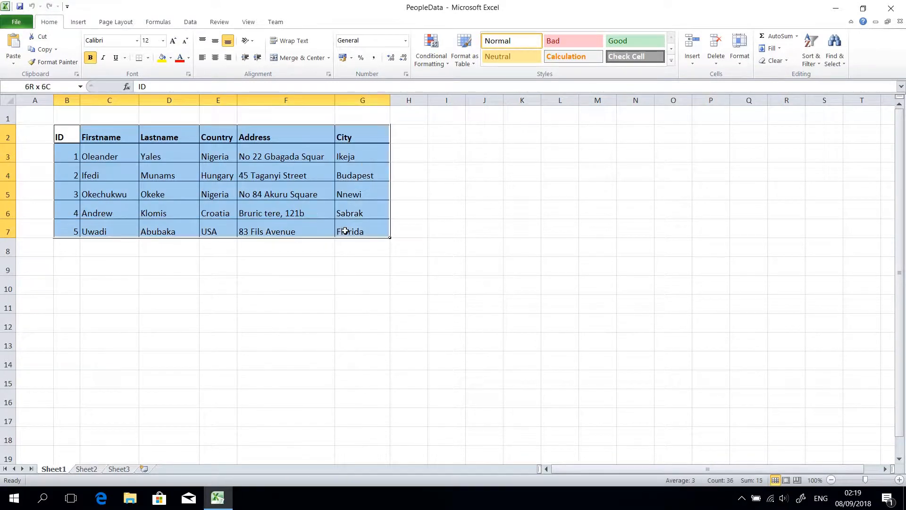
# Switch to Microsoft Edge and go to google.com.
pyautogui.click(101, 498)
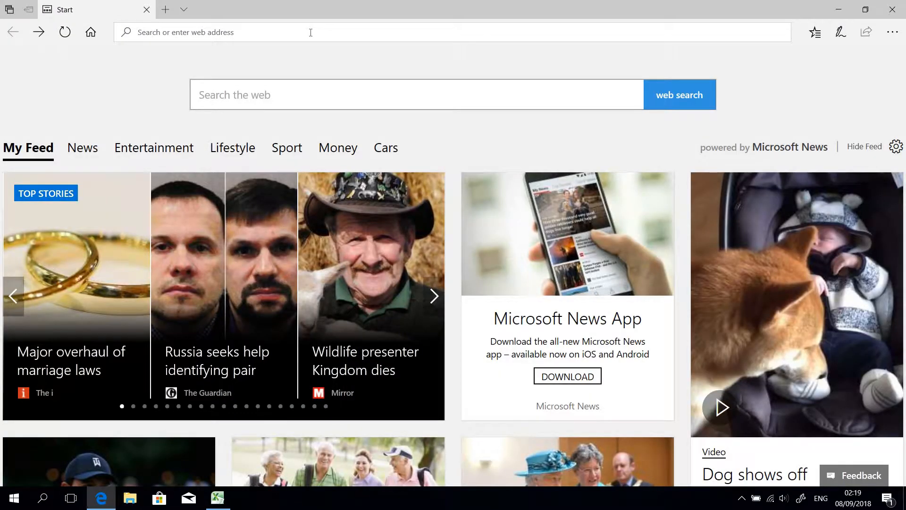
pyautogui.write('gool')
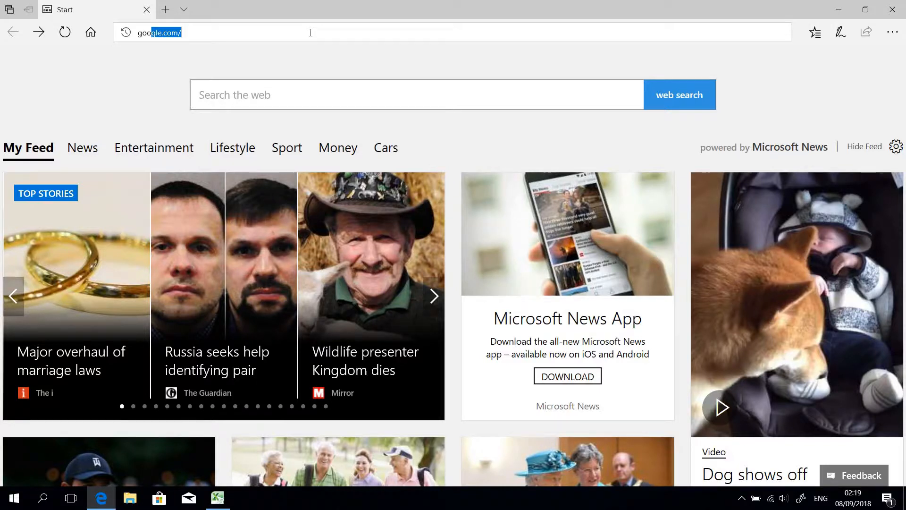
pyautogui.press('BackSpace')
pyautogui.write('gle.co')
pyautogui.press('Return')
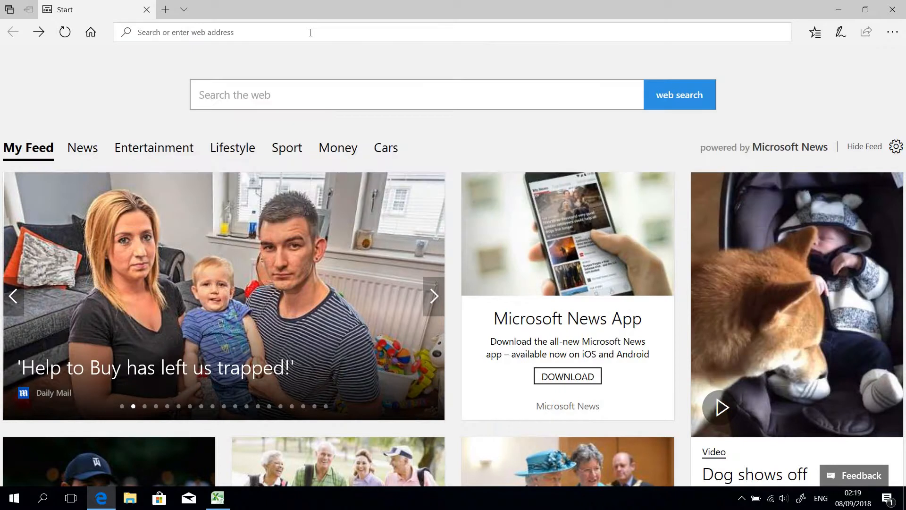
# Search Google for "sql server management studio free" using the earlier search suggestion.
pyautogui.write('mic')
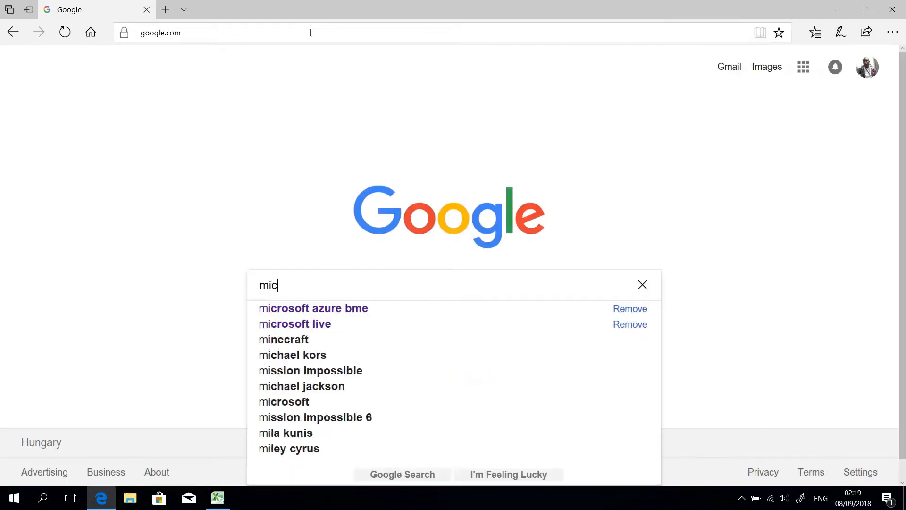
pyautogui.press('BackSpace')
pyautogui.press('BackSpace')
pyautogui.press('BackSpace')
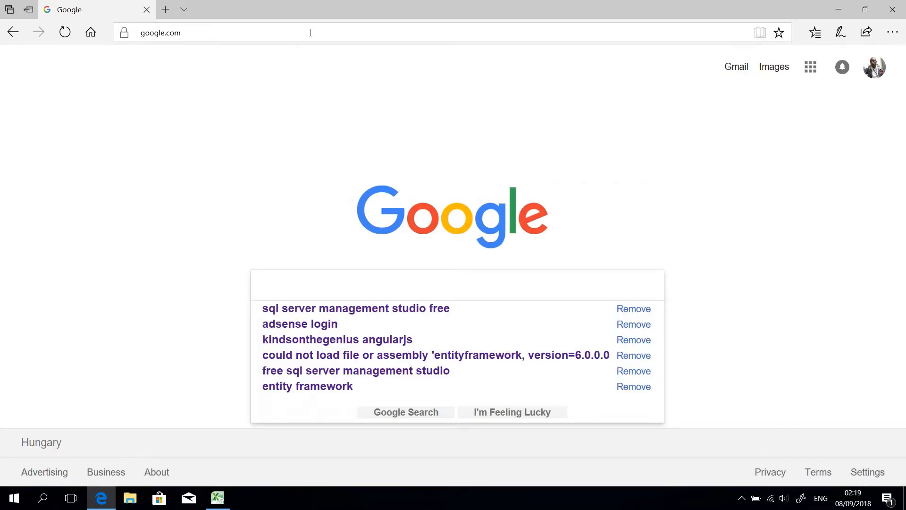
pyautogui.click(389, 312)
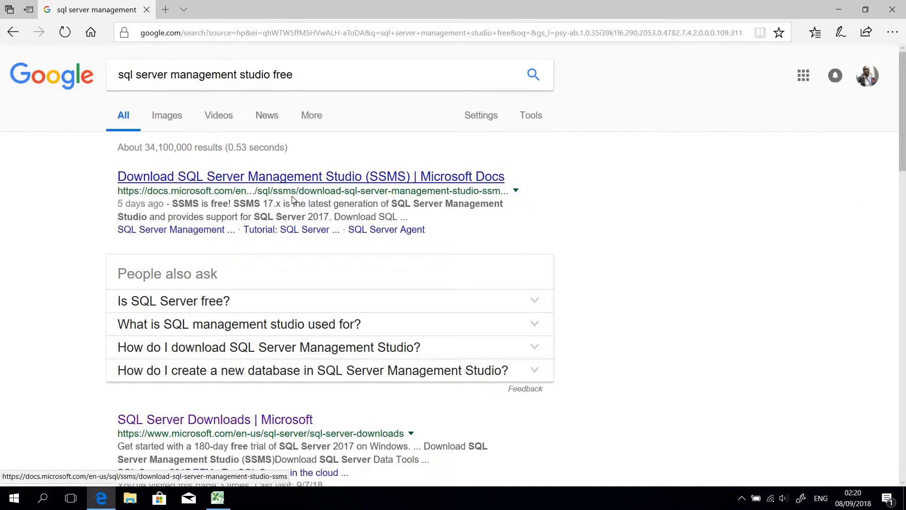
# Open the Microsoft Docs page for downloading SQL Server Management Studio (SSMS) and examine its download links.
pyautogui.scroll(-1, 288, 189)
pyautogui.click(280, 150)
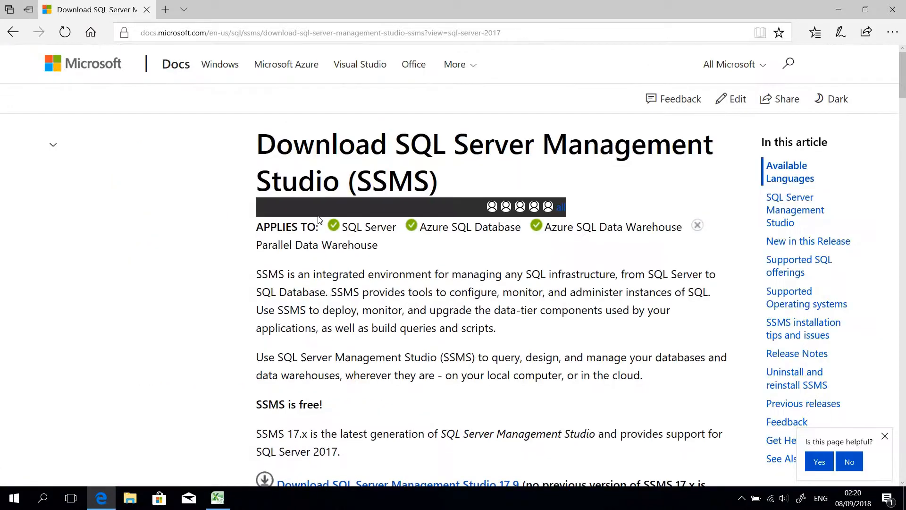
pyautogui.scroll(-5, 442, 169)
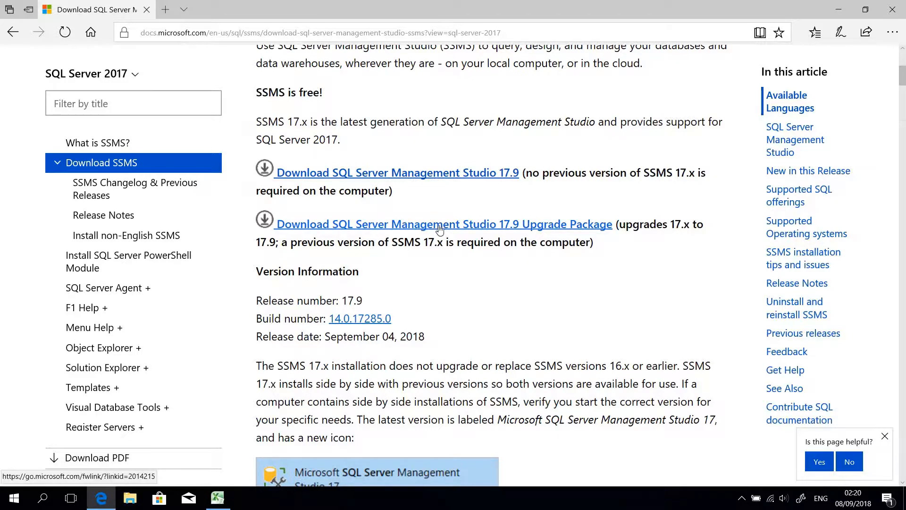
# Return to the Google results and search for "sql server developer vs express".
pyautogui.click(13, 33)
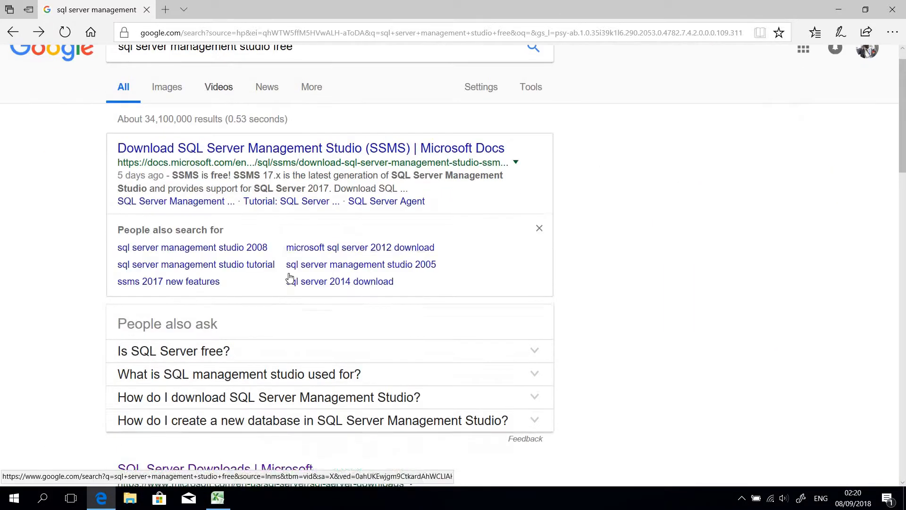
pyautogui.scroll(1, 265, 65)
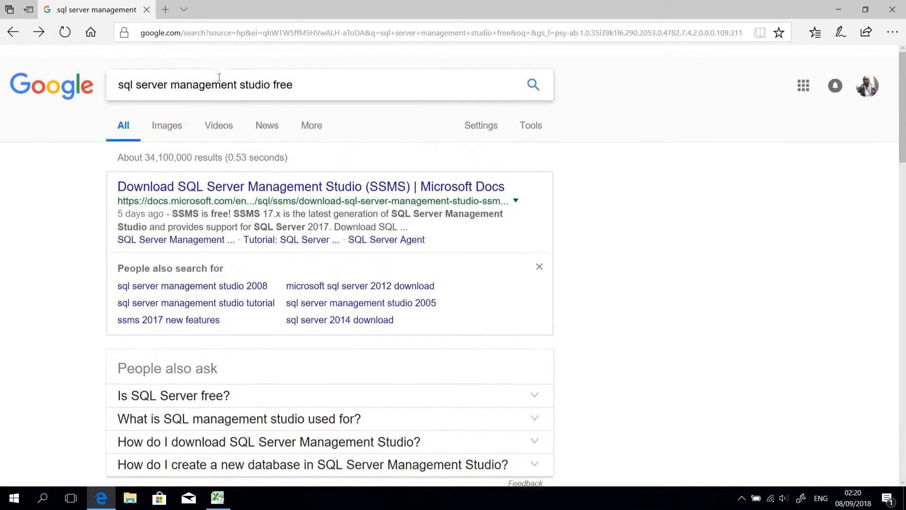
pyautogui.click(227, 73)
pyautogui.hotkey('ctrl', 'a')
pyautogui.write('sql')
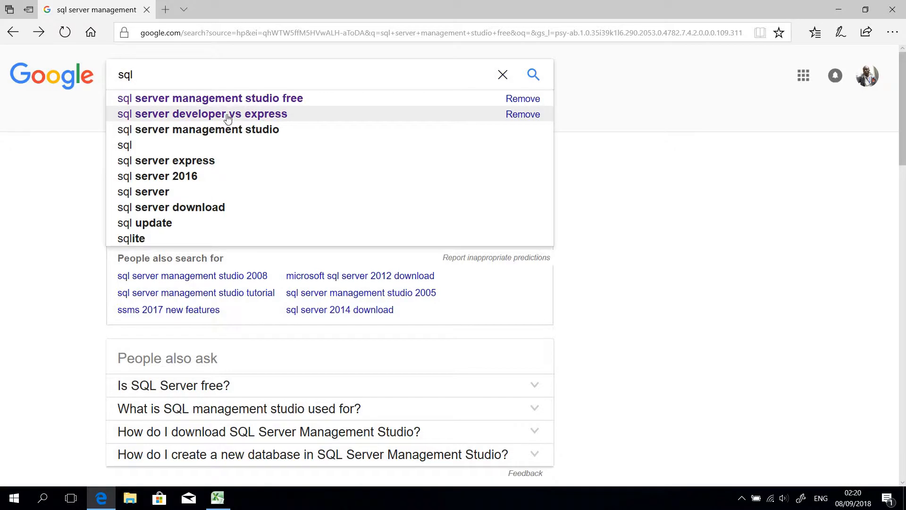
pyautogui.click(226, 115)
# Replace the Google query with a search for "sql server download".
pyautogui.doubleClick(223, 72)
pyautogui.hotkey('ctrl', 'a')
pyautogui.write('sqls')
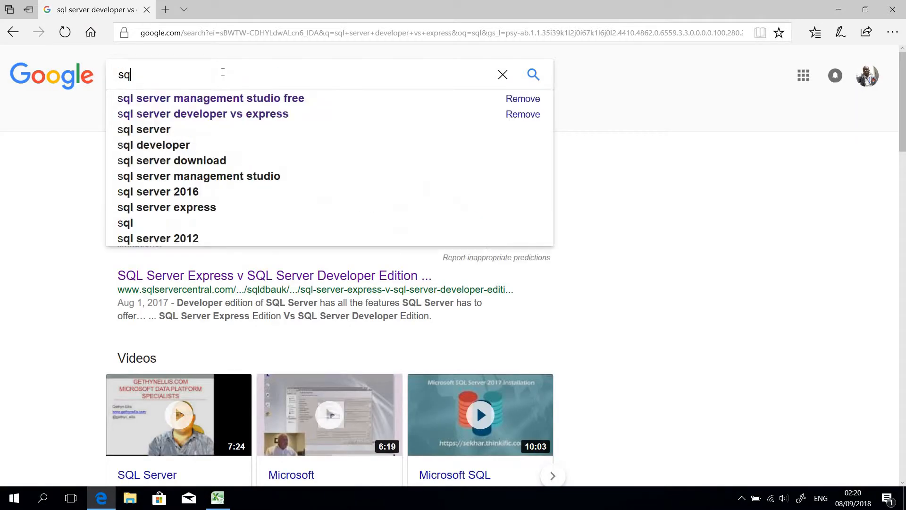
pyautogui.press('BackSpace')
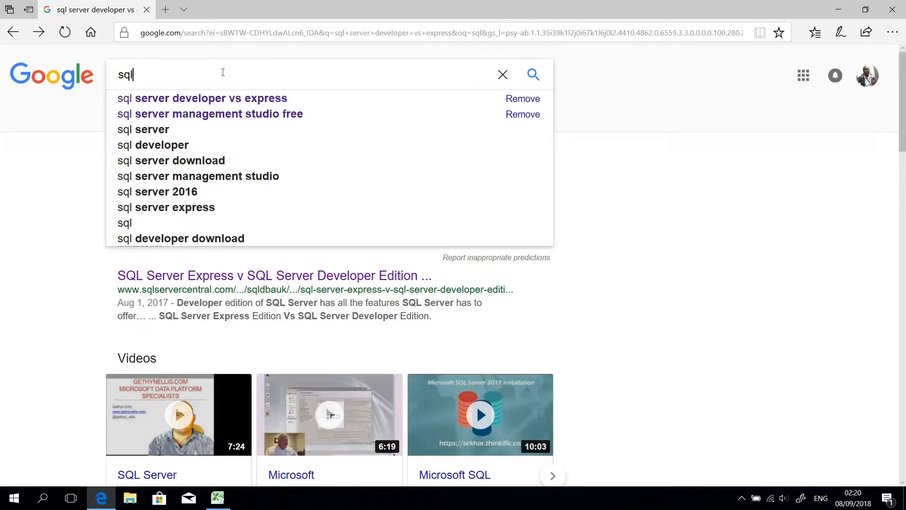
pyautogui.write('serve')
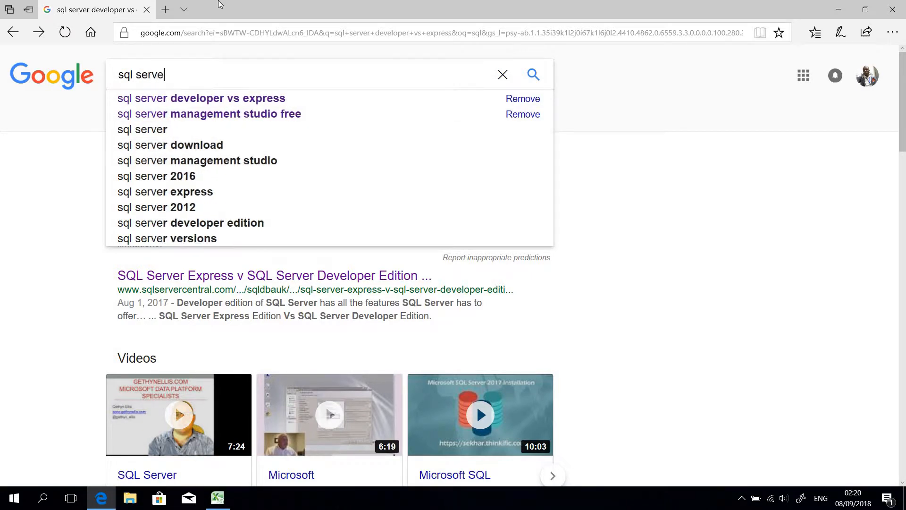
pyautogui.write('r f')
pyautogui.press('BackSpace')
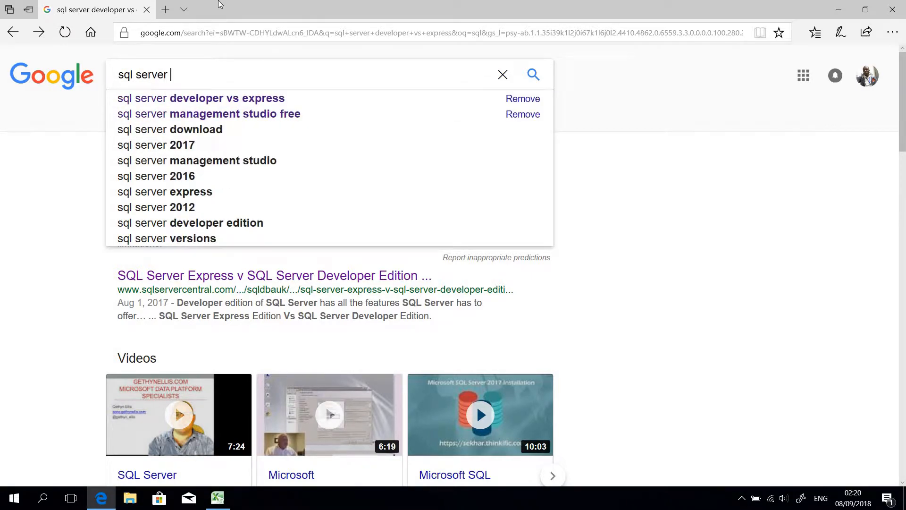
pyautogui.click(219, 131)
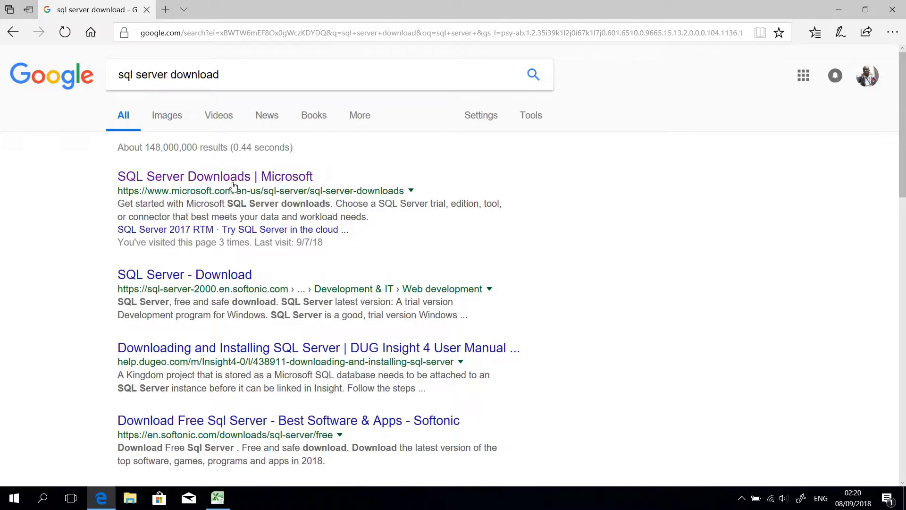
# Examine the free specialized editions on Microsoft's SQL Server Downloads page, and close the browser.
pyautogui.click(233, 179)
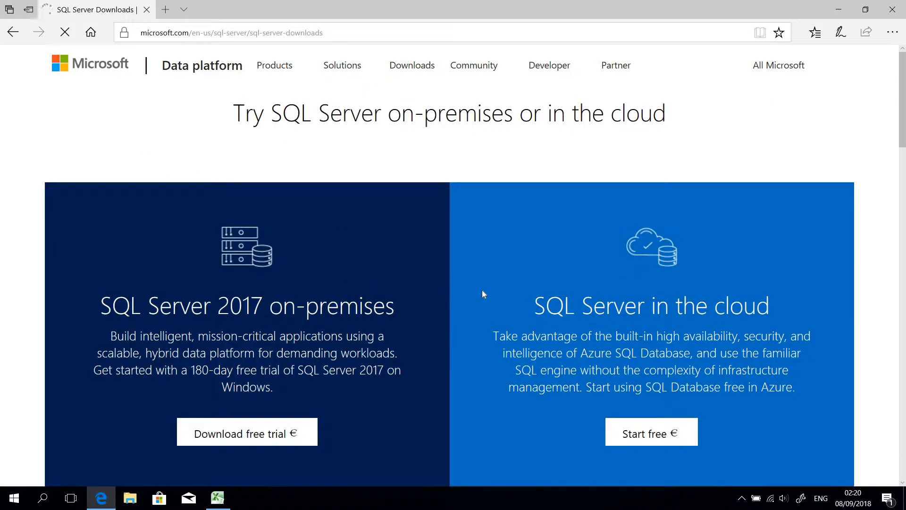
pyautogui.scroll(-3, 482, 290)
pyautogui.scroll(-6, 483, 291)
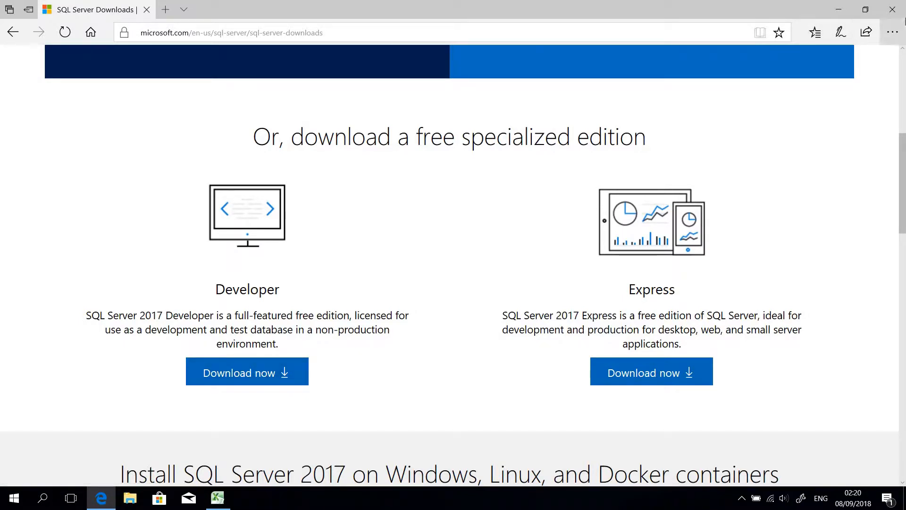
pyautogui.click(895, 14)
# Delete the empty row 1 above the people table in Sheet1.
pyautogui.click(360, 316)
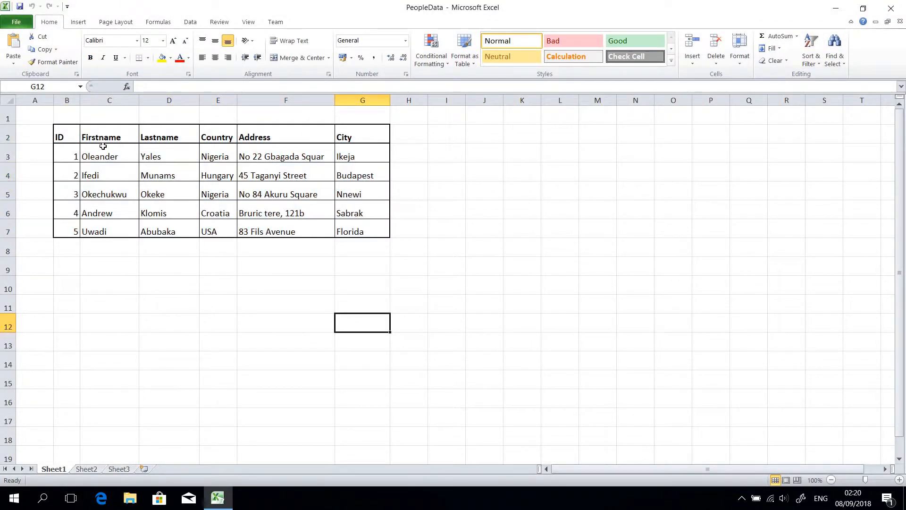
pyautogui.rightClick(7, 118)
pyautogui.click(43, 204)
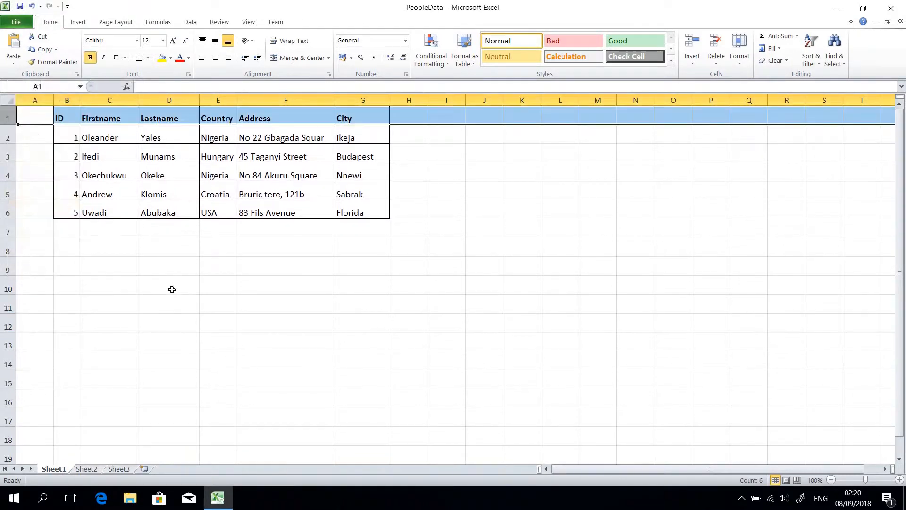
pyautogui.click(161, 286)
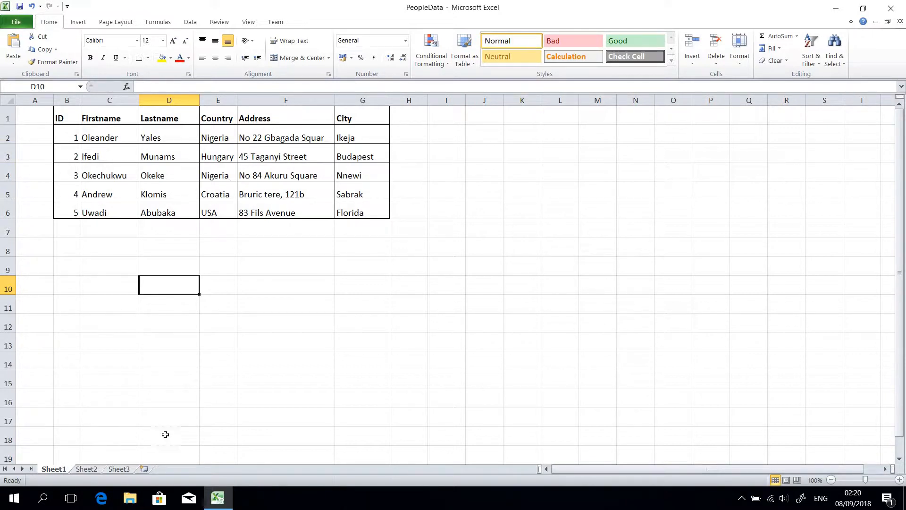
# Find and launch Microsoft SQL Server Management Studio 17, connect to the SQLDEV database engine with Windows Authentication, and maximize the window.
pyautogui.click(41, 500)
pyautogui.write('ms')
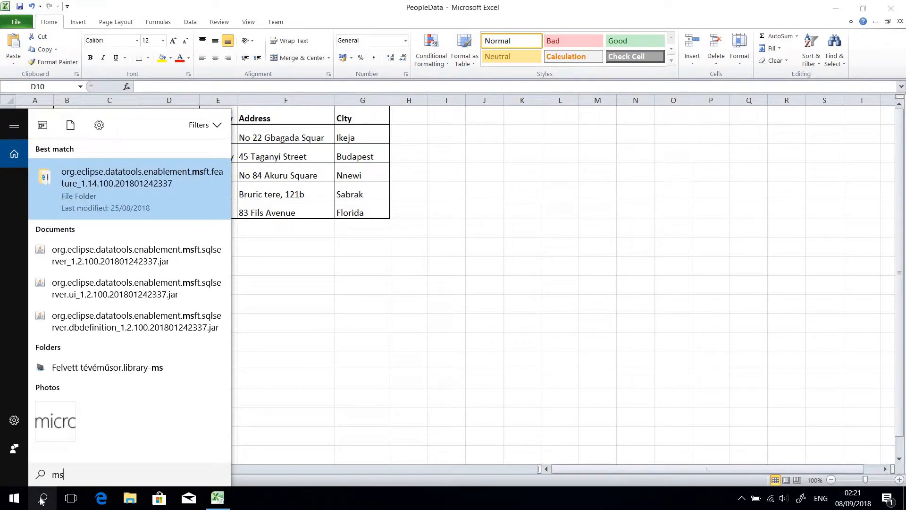
pyautogui.write(' sql server')
pyautogui.press('BackSpace')
pyautogui.press('BackSpace')
pyautogui.press('BackSpace')
pyautogui.press('BackSpace')
pyautogui.press('BackSpace')
pyautogui.press('BackSpace')
pyautogui.press('BackSpace')
pyautogui.press('BackSpace')
pyautogui.press('BackSpace')
pyautogui.press('BackSpace')
pyautogui.press('BackSpace')
pyautogui.press('BackSpace')
pyautogui.write('sql ')
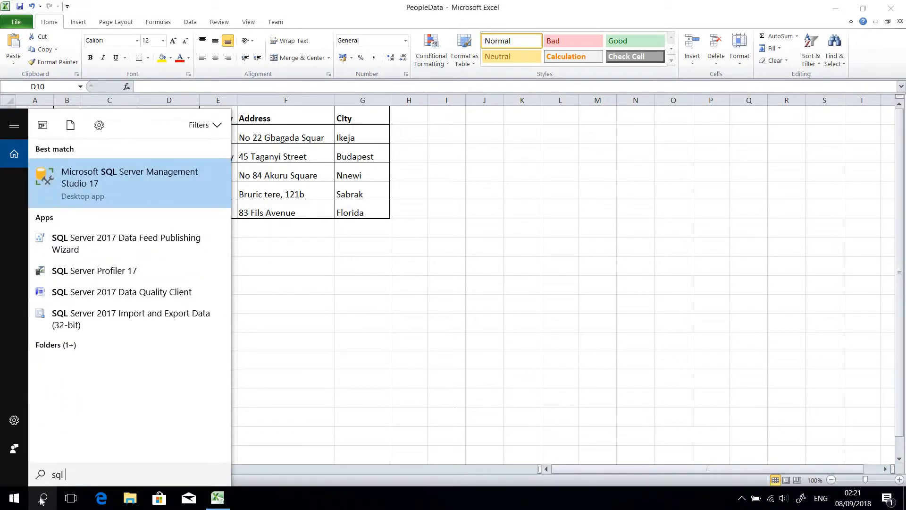
pyautogui.write('ma')
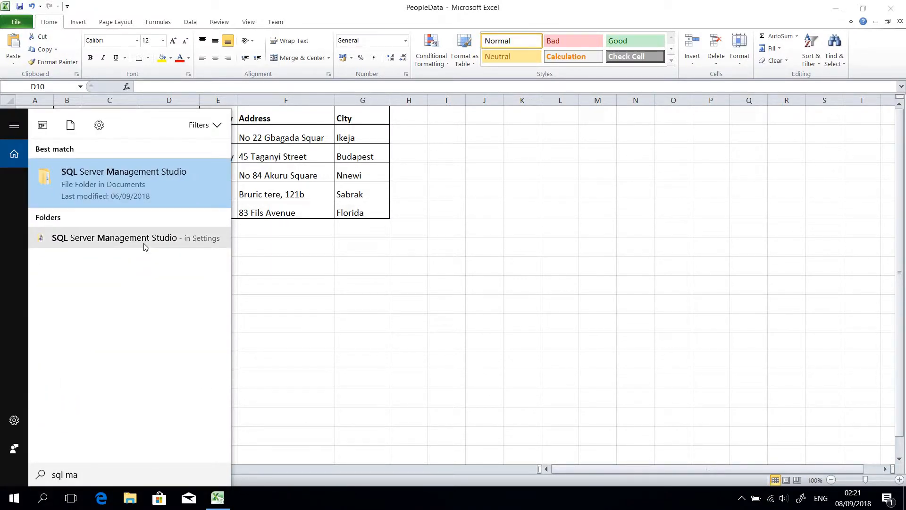
pyautogui.press('BackSpace')
pyautogui.press('BackSpace')
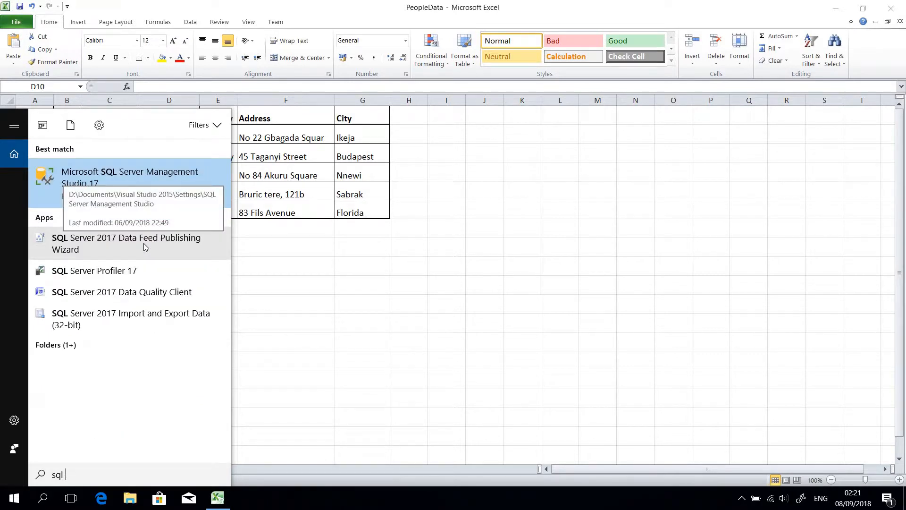
pyautogui.click(119, 184)
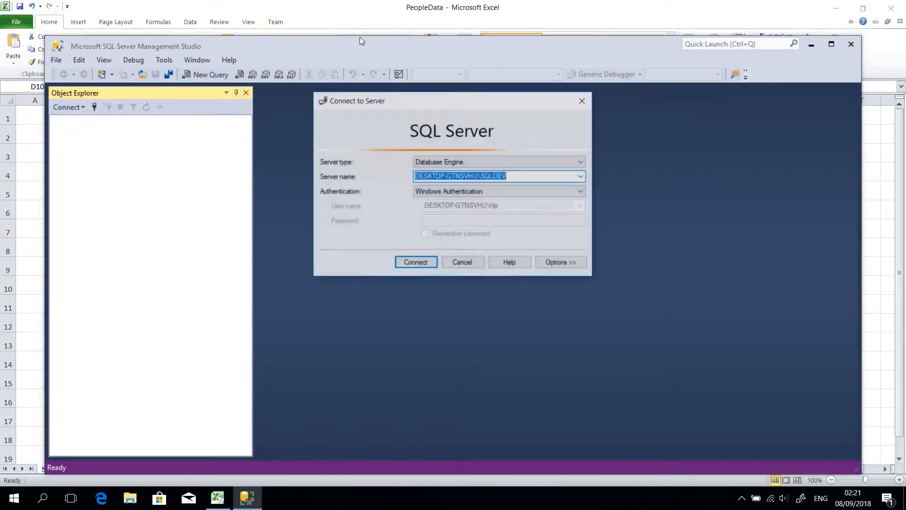
pyautogui.click(411, 270)
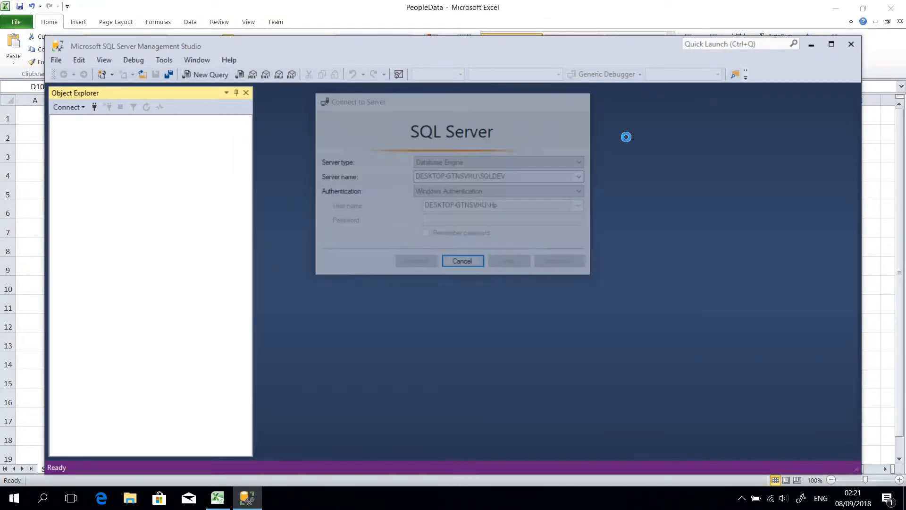
pyautogui.click(832, 45)
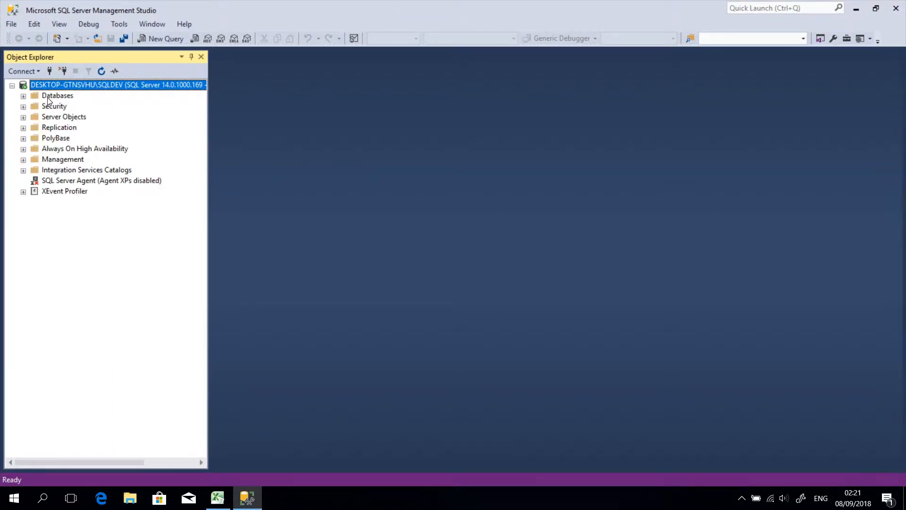
# Create a new database named EntityFramewordDB with the default owner and file settings.
pyautogui.rightClick(48, 98)
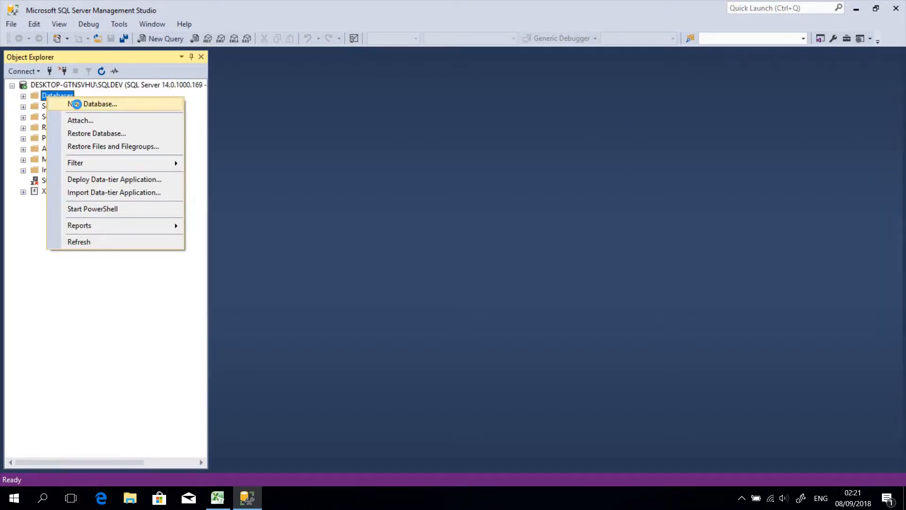
pyautogui.click(78, 105)
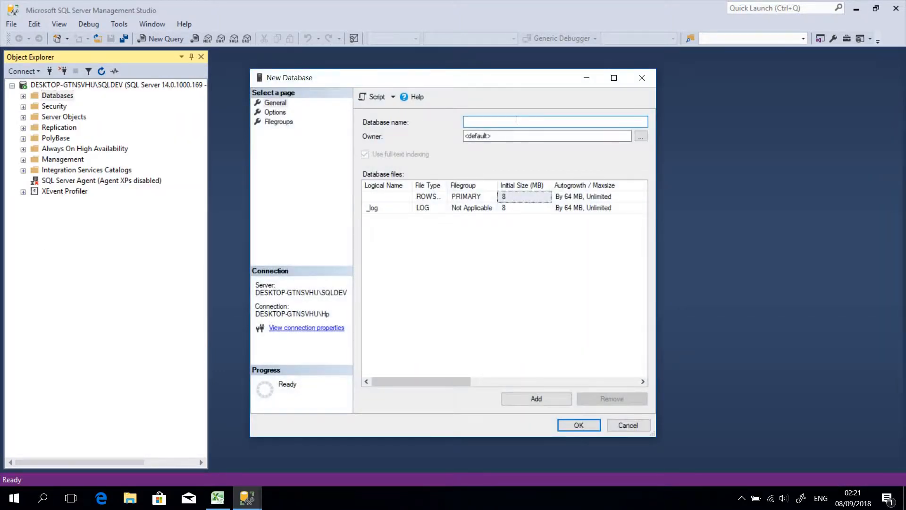
pyautogui.write('Lesson')
pyautogui.press('BackSpace')
pyautogui.press('BackSpace')
pyautogui.press('BackSpace')
pyautogui.press('BackSpace')
pyautogui.press('BackSpace')
pyautogui.press('BackSpace')
pyautogui.write('Ent')
pyautogui.press('BackSpace')
pyautogui.write('ntityFrameworkDB')
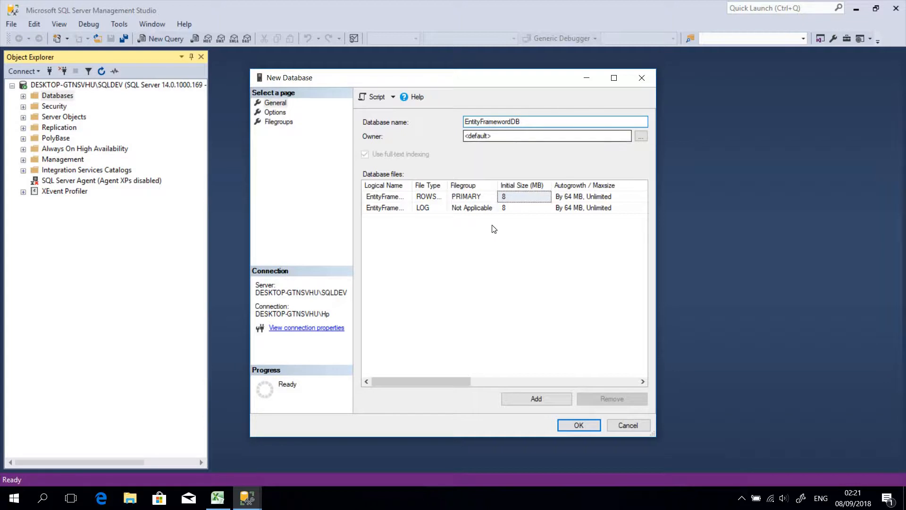
pyautogui.click(583, 427)
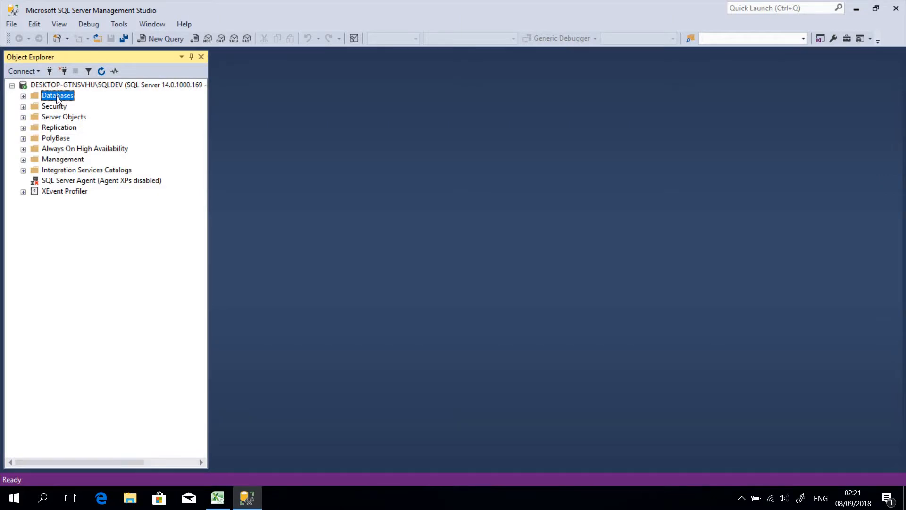
# Switch to the PeopleData workbook in Excel to view the people table, and minimize it again.
pyautogui.click(217, 498)
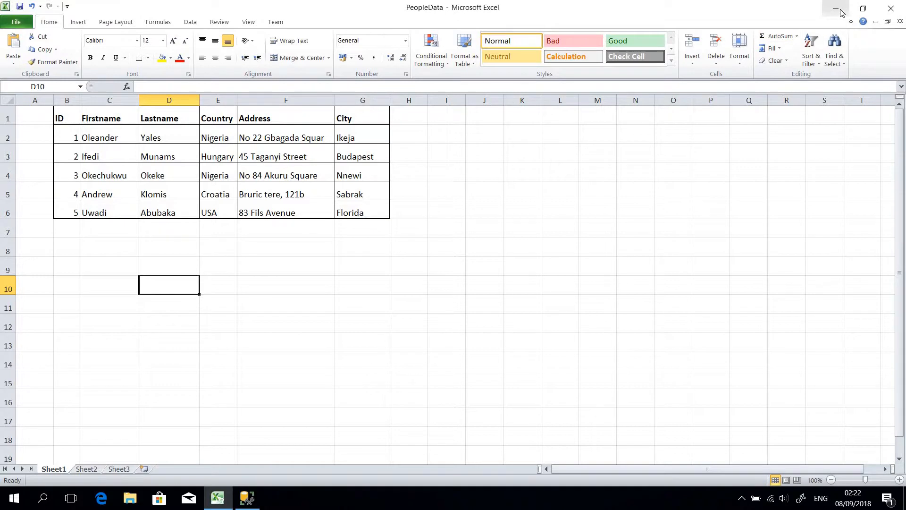
pyautogui.click(842, 13)
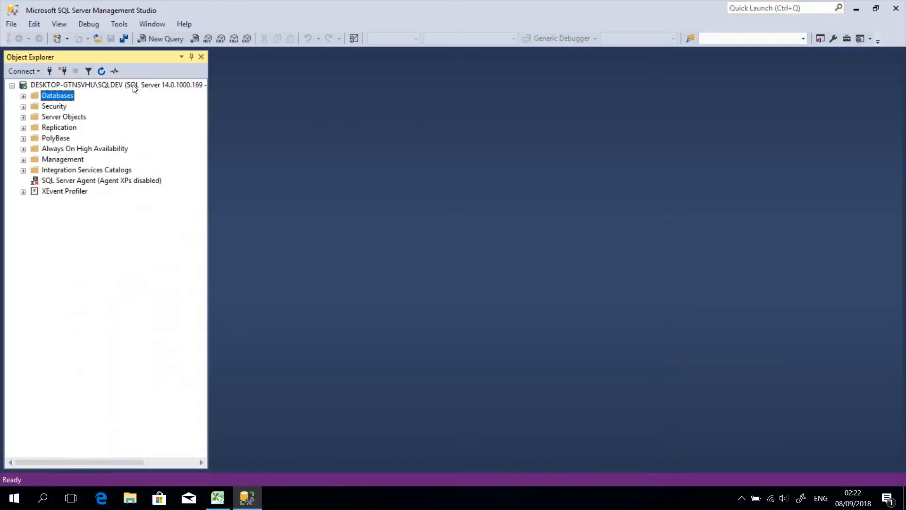
# Expand the server's Databases folder and rename the EntityFramewordDB database as EntityFrameworkDB.
pyautogui.rightClick(59, 99)
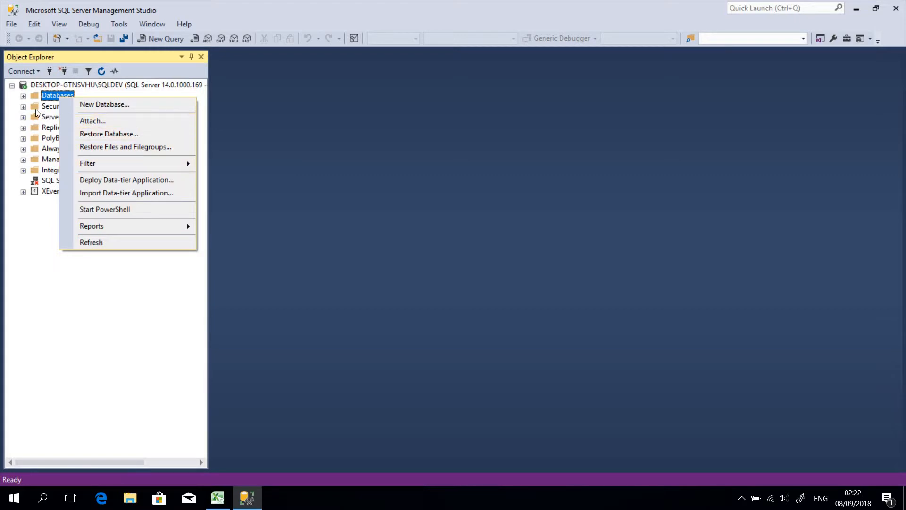
pyautogui.click(23, 96)
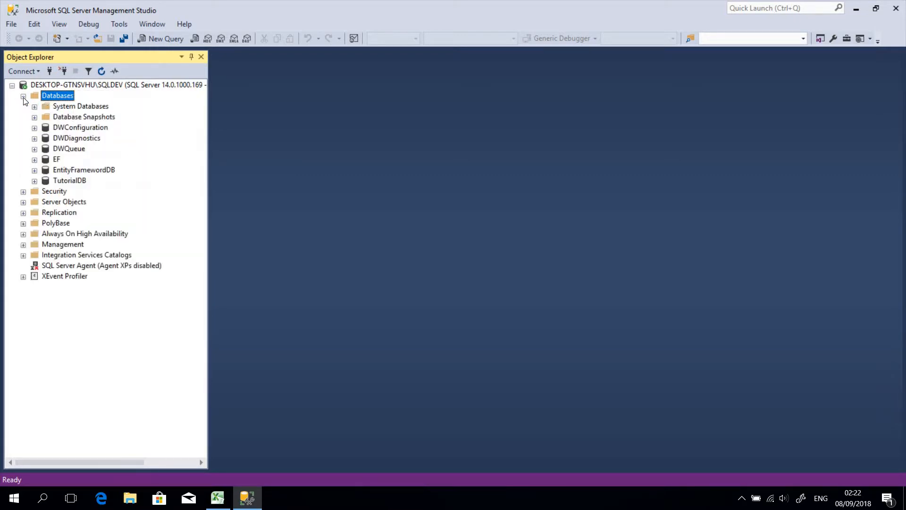
pyautogui.click(66, 172)
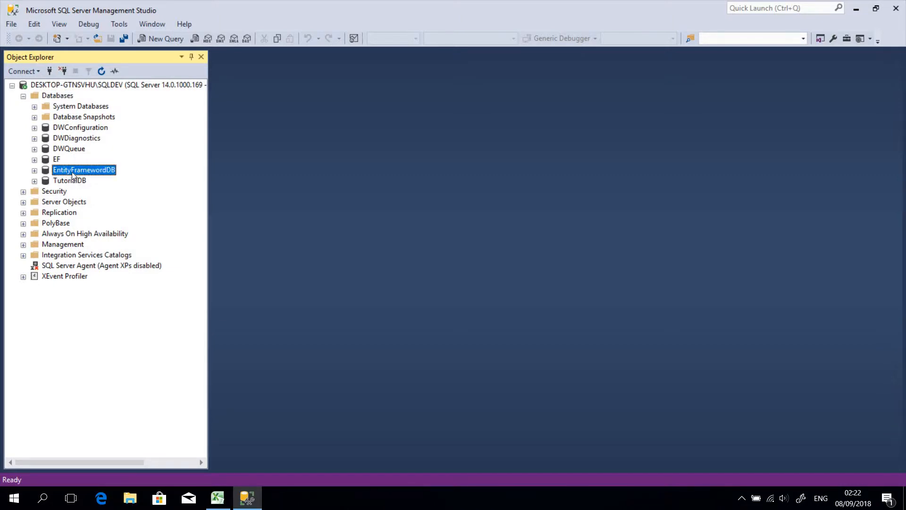
pyautogui.click(82, 171)
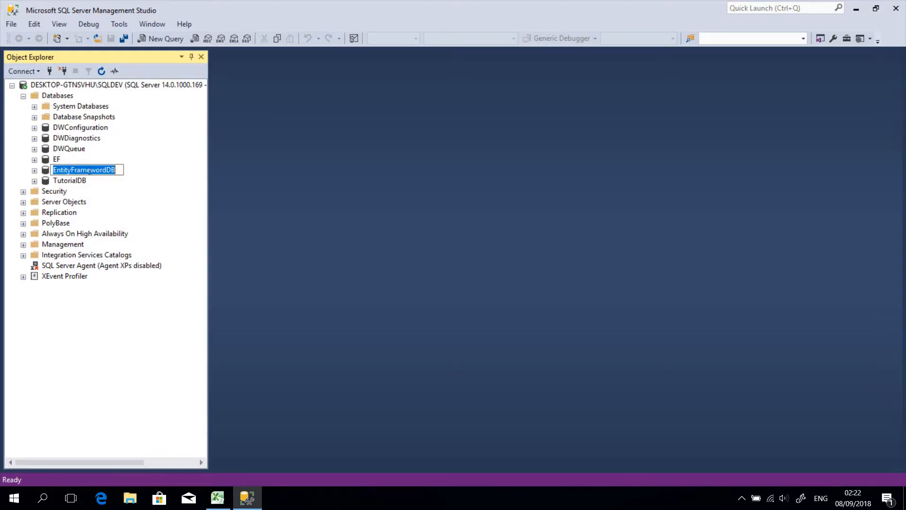
pyautogui.click(107, 171)
pyautogui.press('BackSpace')
pyautogui.write('k')
pyautogui.press('Return')
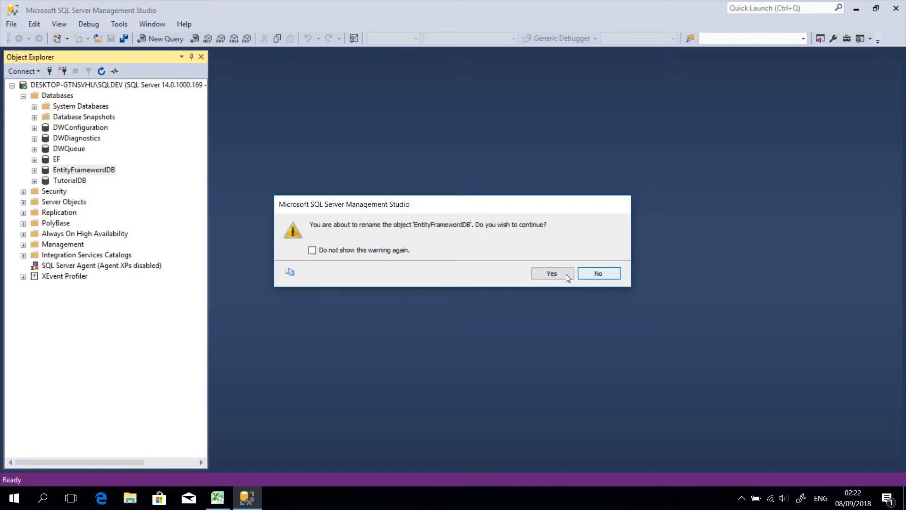
pyautogui.click(549, 275)
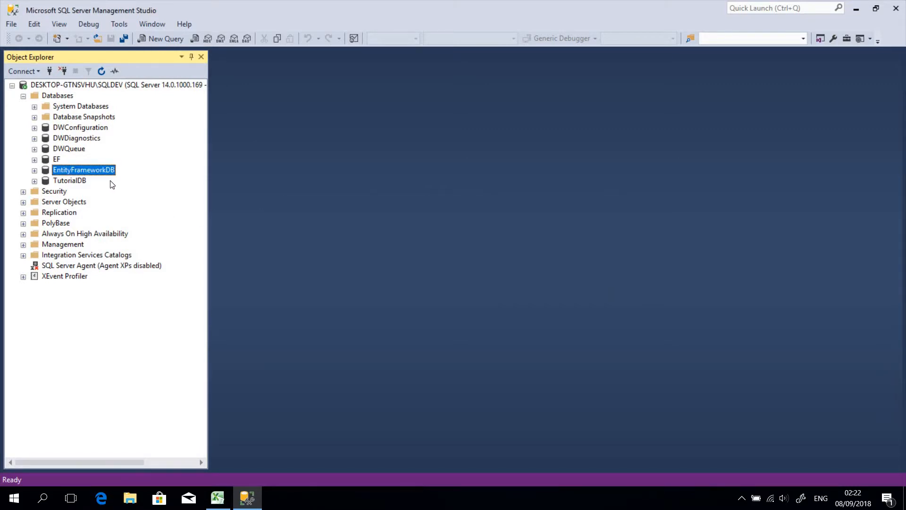
# Start the Import Data task for the EntityFrameworkDB database and proceed past the wizard's welcome page.
pyautogui.rightClick(93, 171)
pyautogui.moveTo(139, 224)
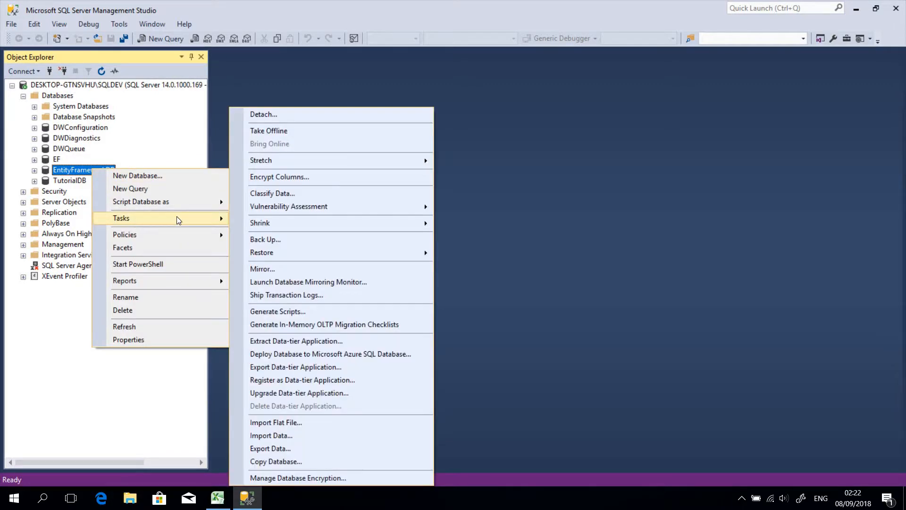
pyautogui.click(287, 437)
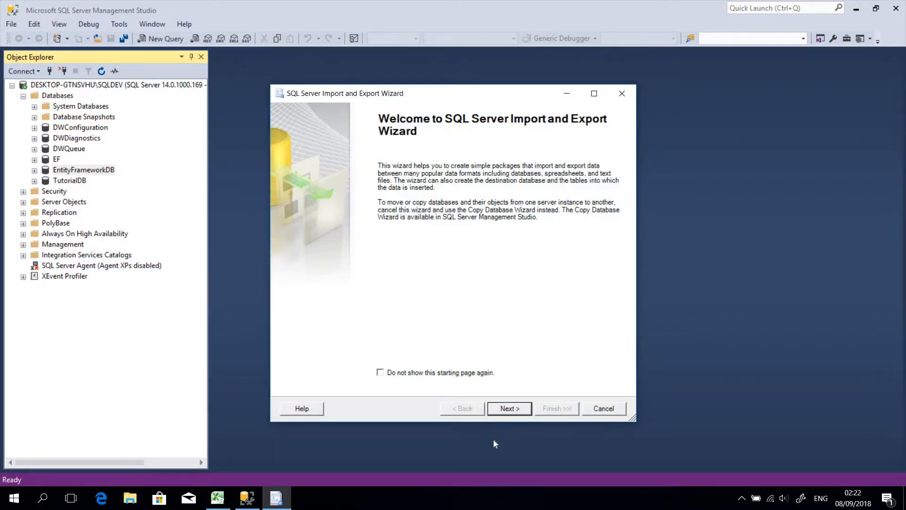
pyautogui.click(507, 409)
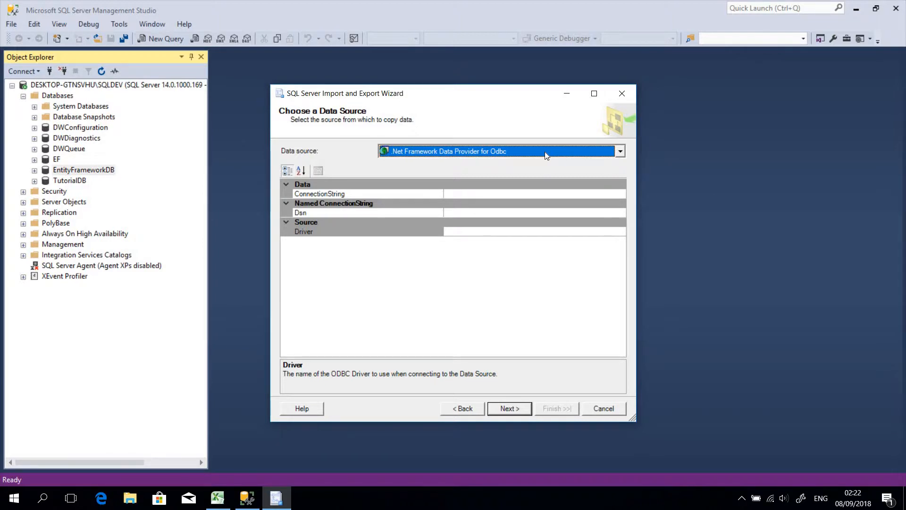
# Set the import source to Microsoft Excel with PeopleData.xlsx from the Entity Framework and MVC folder, and continue to the destination page.
pyautogui.click(545, 151)
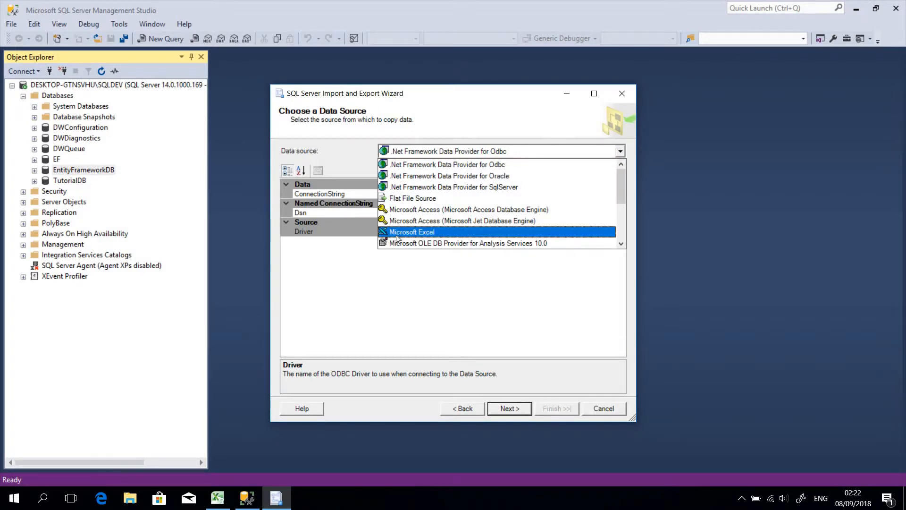
pyautogui.click(403, 234)
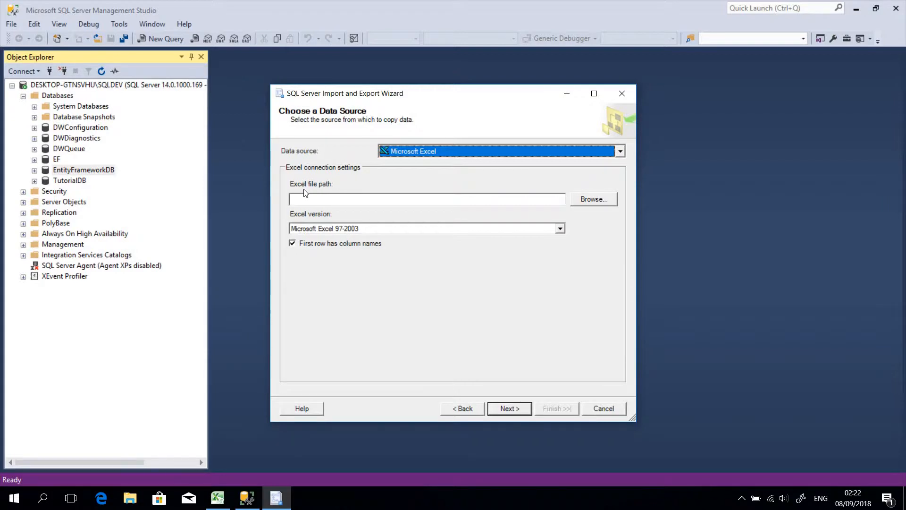
pyautogui.click(596, 199)
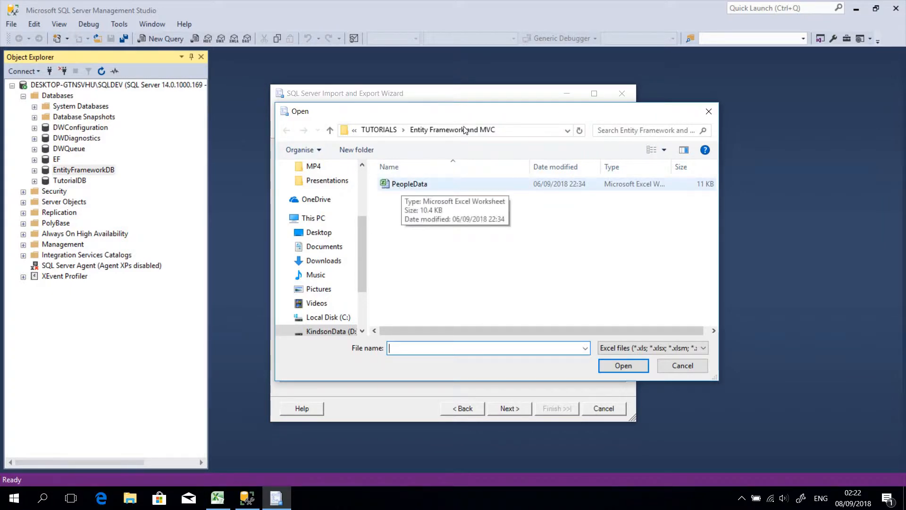
pyautogui.click(401, 187)
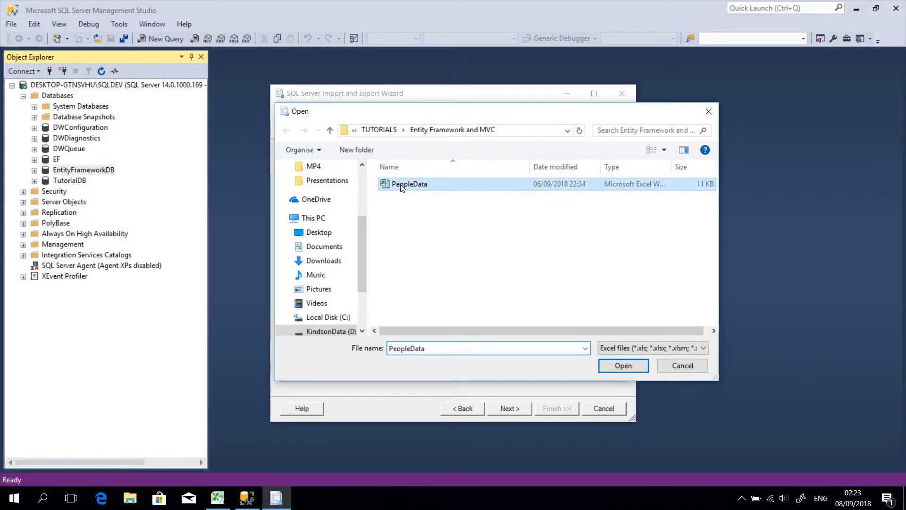
pyautogui.click(622, 366)
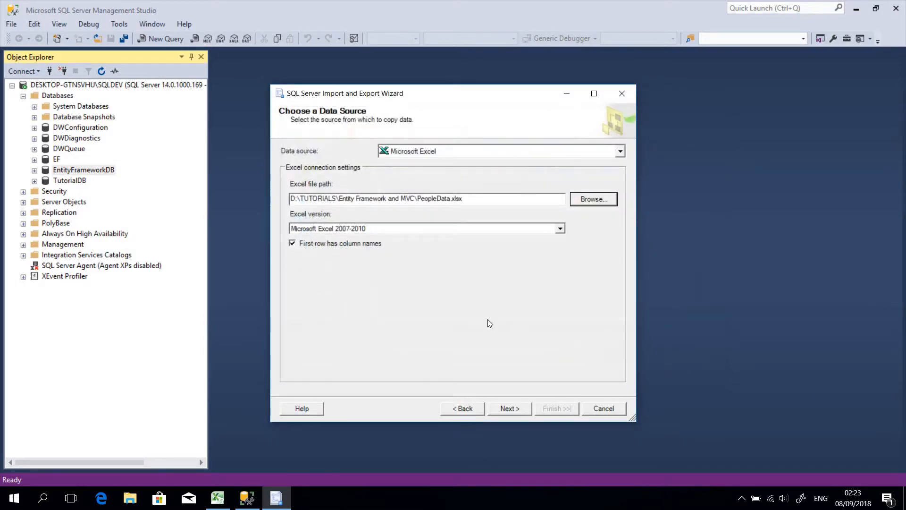
pyautogui.click(514, 409)
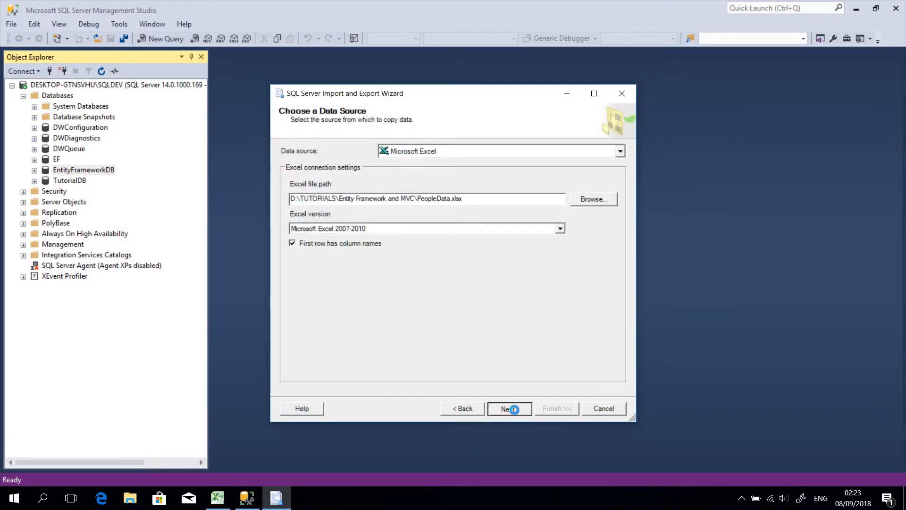
pyautogui.click(461, 410)
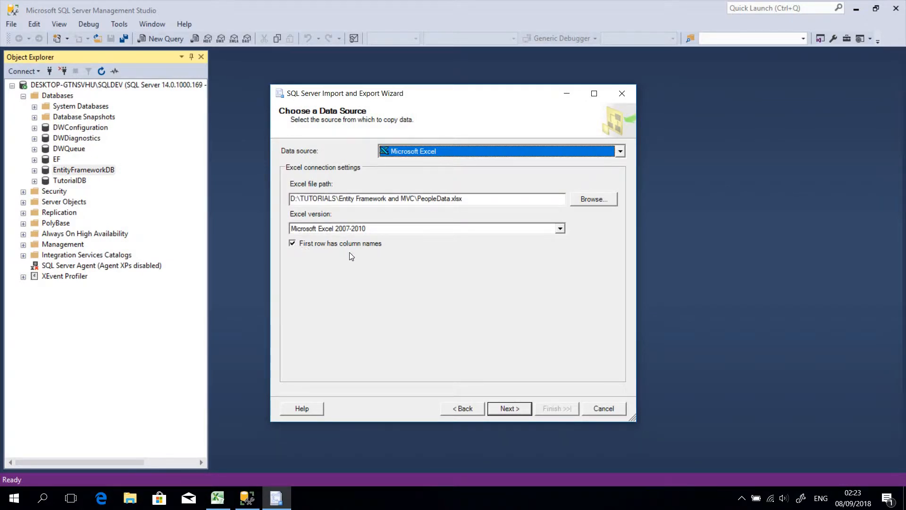
pyautogui.click(510, 407)
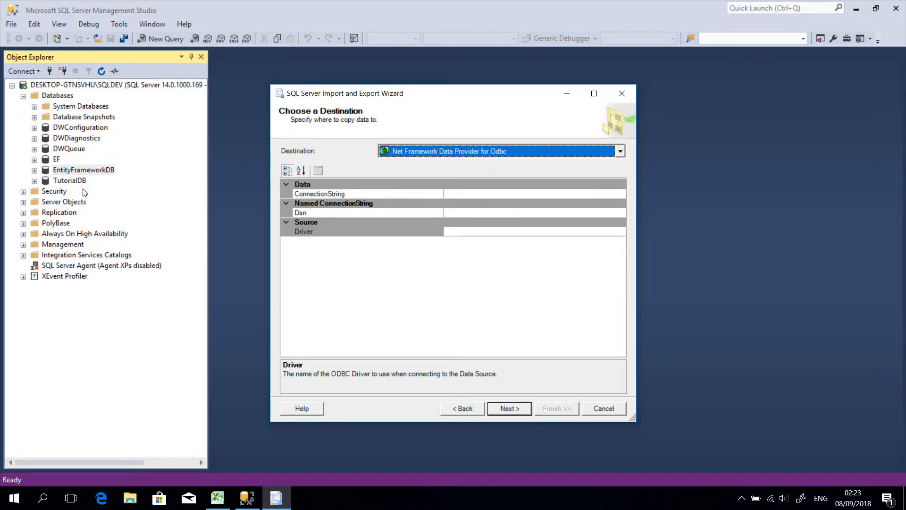
# Set the import destination to SQL Server Native Client 11.0 with EntityFrameworkDB as the target database.
pyautogui.click(494, 156)
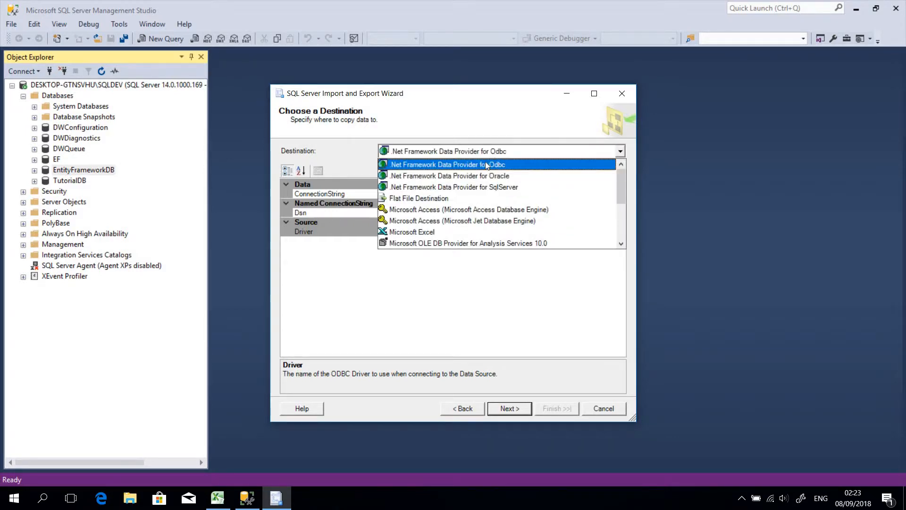
pyautogui.moveTo(621, 184); pyautogui.dragTo(620, 222)
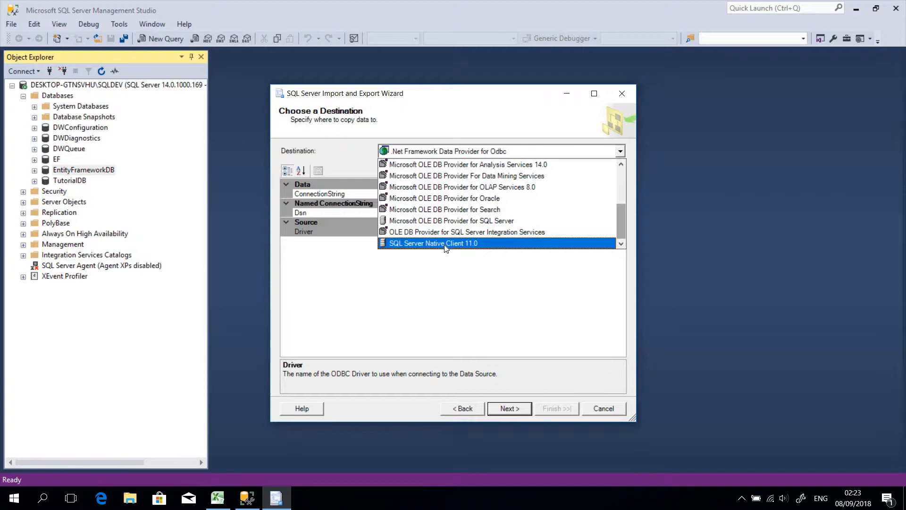
pyautogui.click(471, 244)
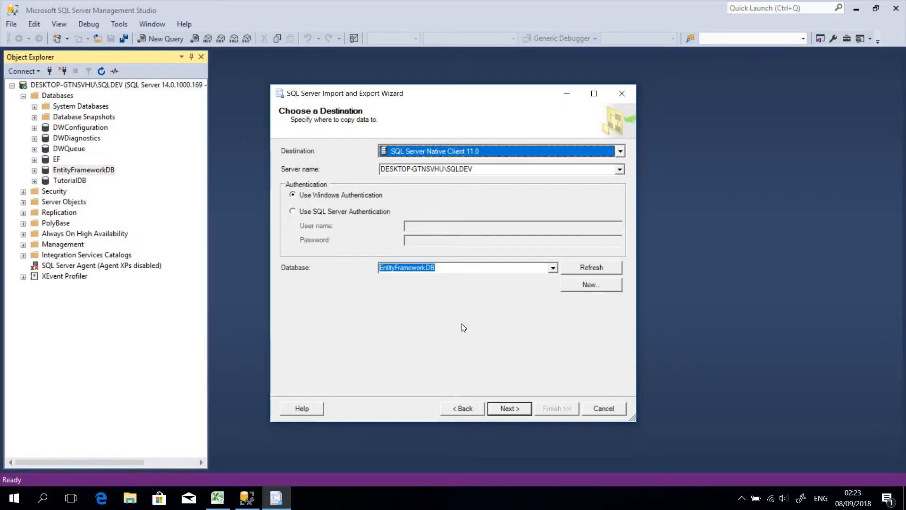
pyautogui.click(552, 268)
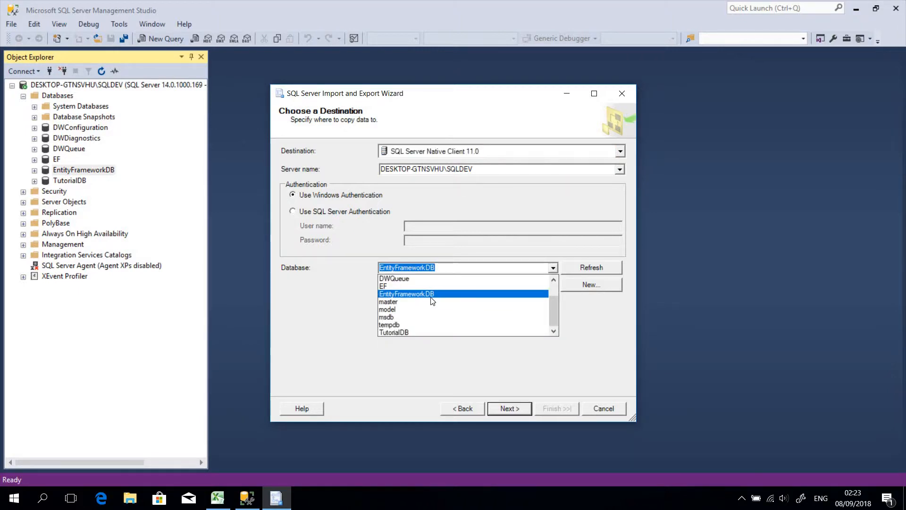
pyautogui.click(431, 293)
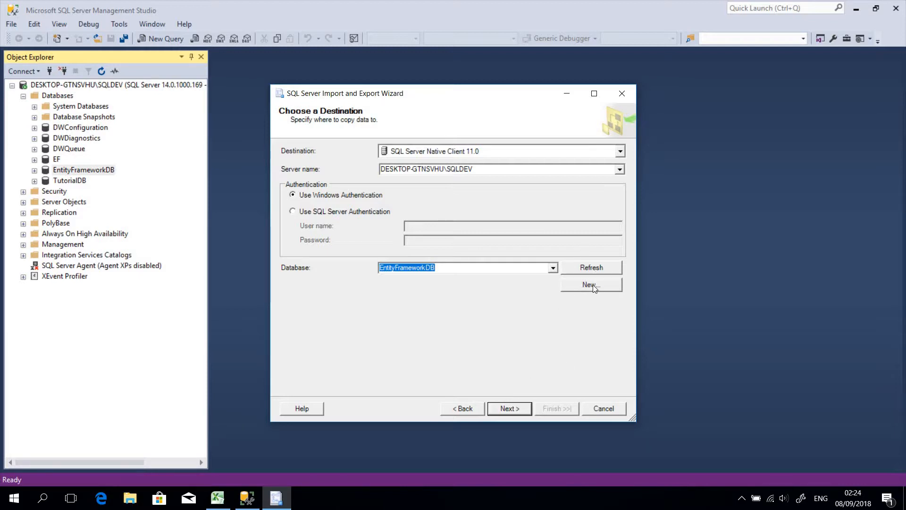
# Choose to copy data from tables or views, select Sheet1$ as the source table, and preview its data.
pyautogui.click(511, 408)
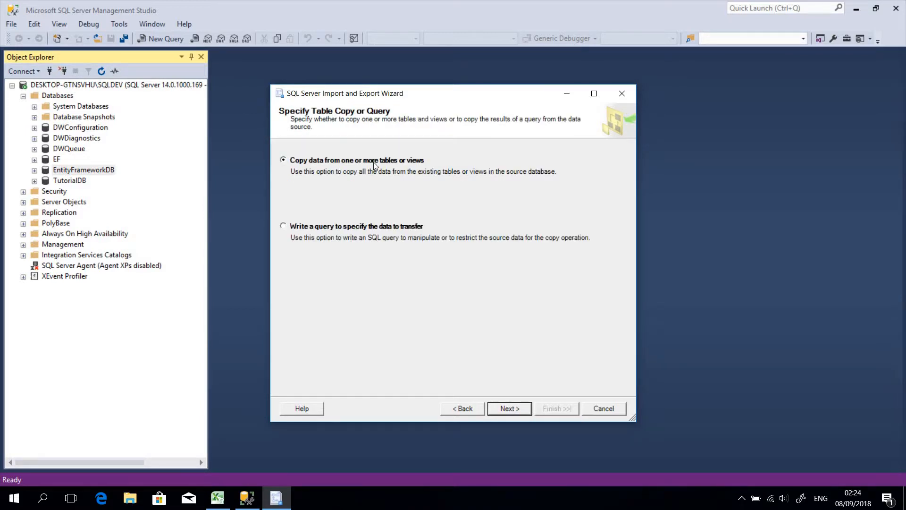
pyautogui.click(518, 409)
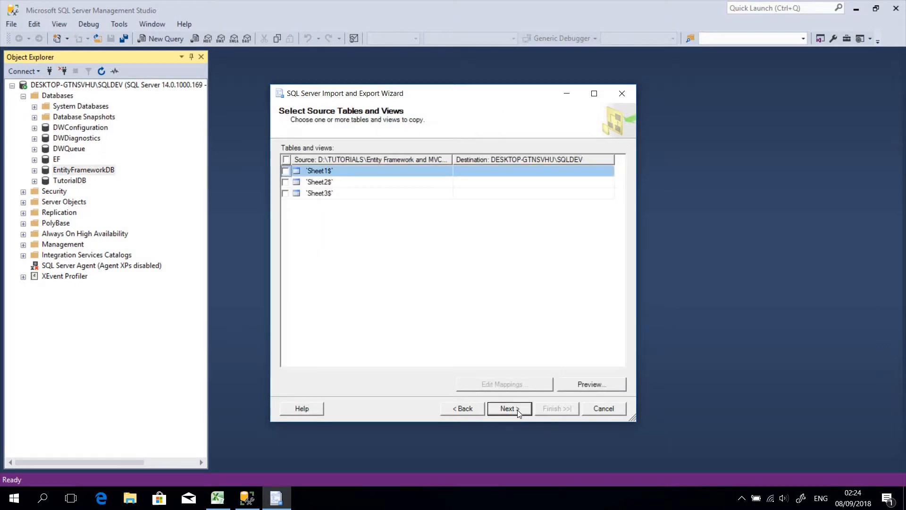
pyautogui.click(286, 172)
pyautogui.click(225, 504)
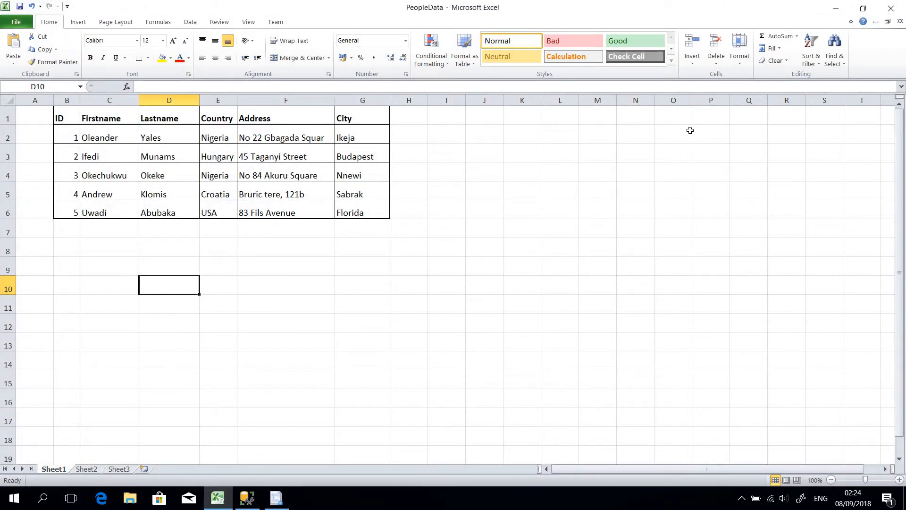
pyautogui.click(835, 9)
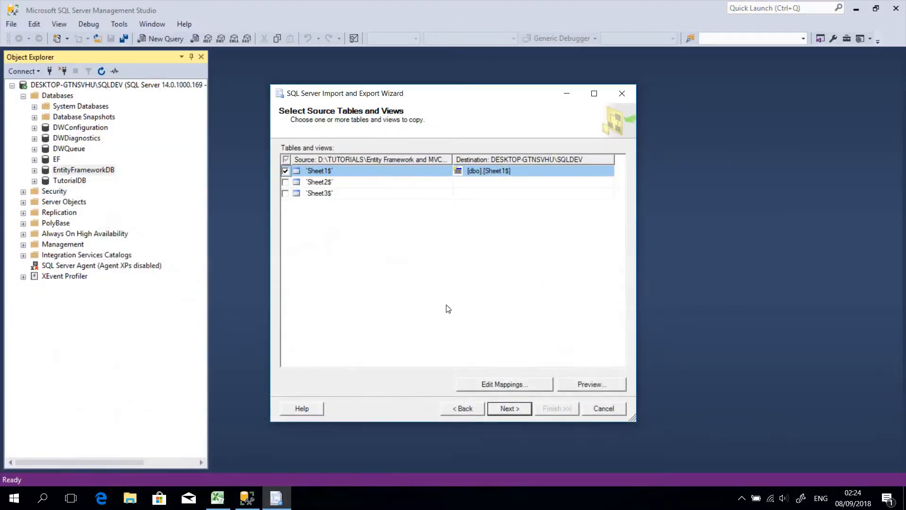
pyautogui.click(577, 387)
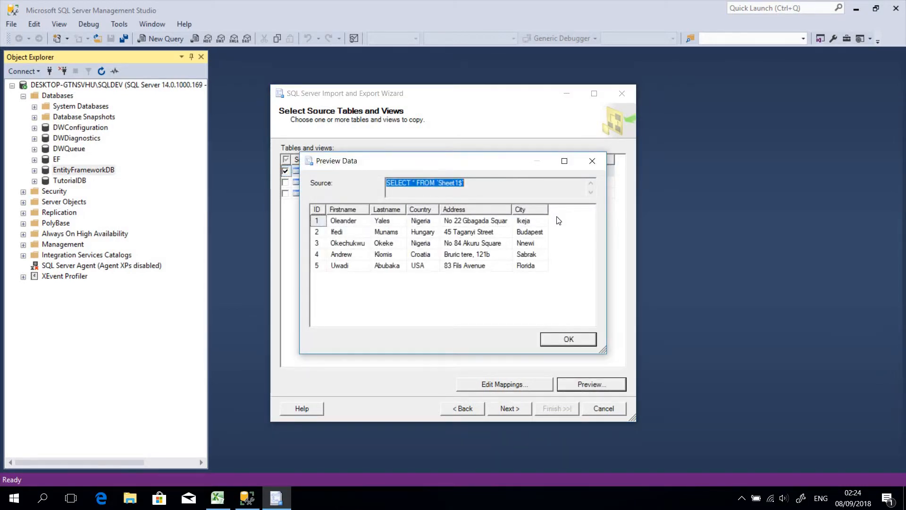
pyautogui.click(571, 341)
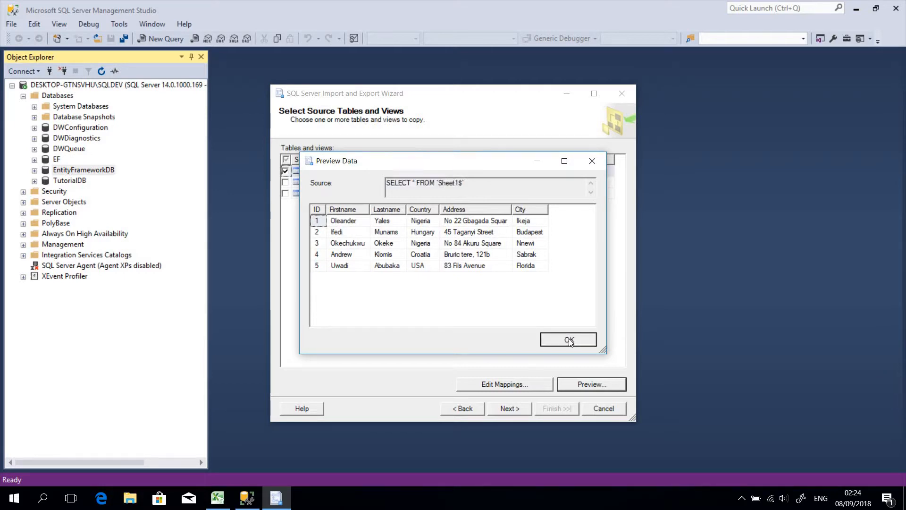
# Try to run the Sheet1$ import immediately without saving an SSIS package, and dismiss the wizard's error dialog.
pyautogui.click(519, 409)
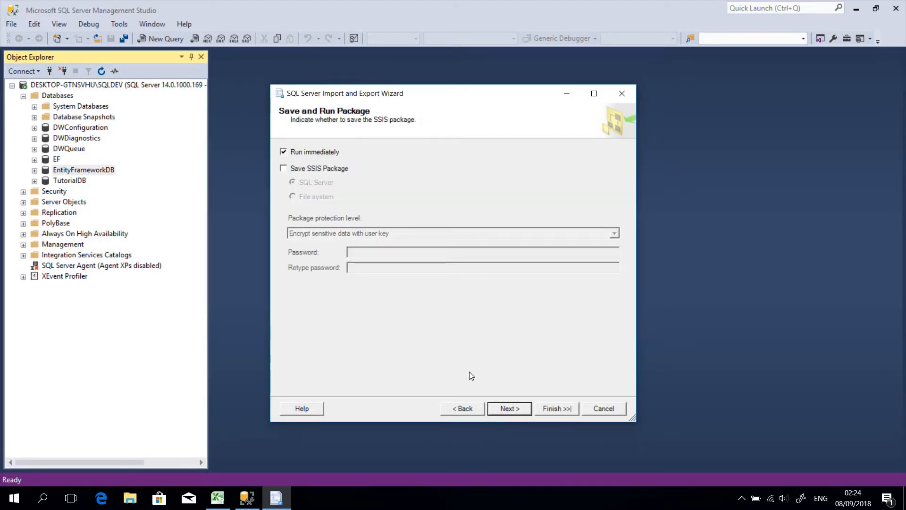
pyautogui.click(503, 409)
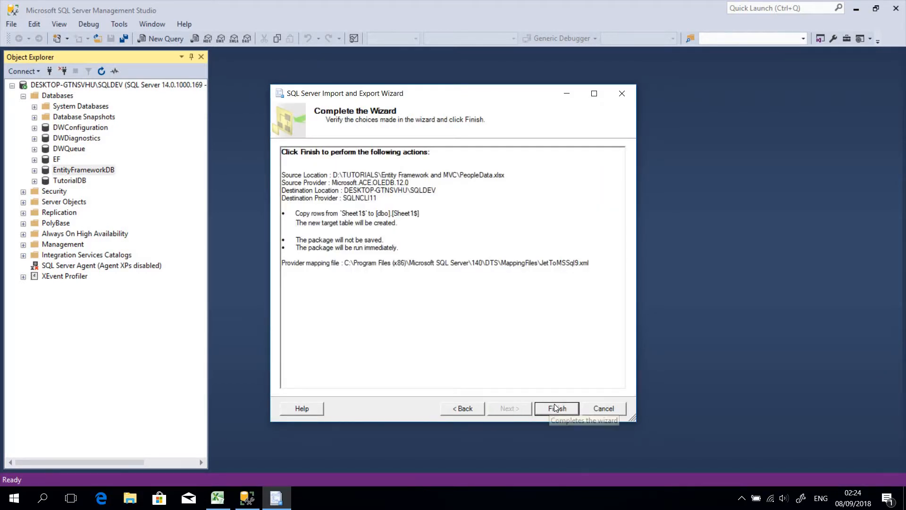
pyautogui.click(555, 408)
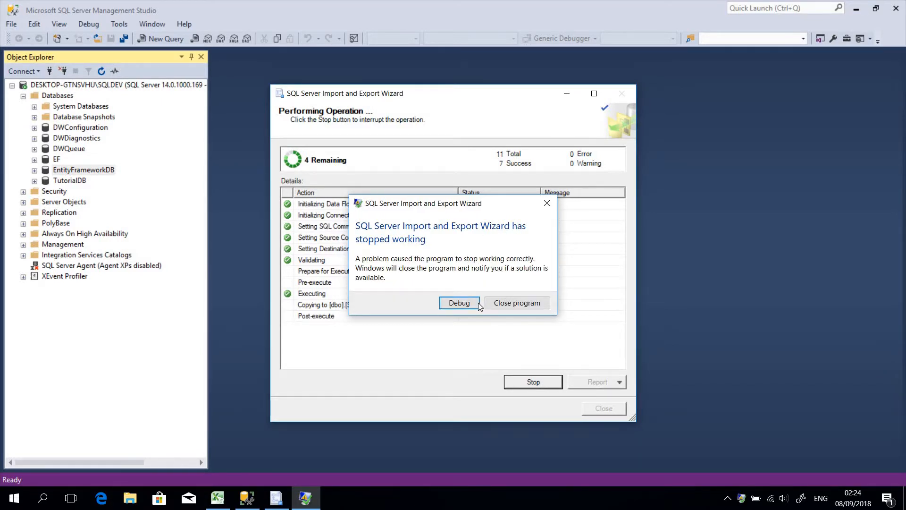
pyautogui.click(547, 203)
# Refresh the server's Databases folder and expand the Tables folder of EntityFrameworkDB.
pyautogui.rightClick(61, 98)
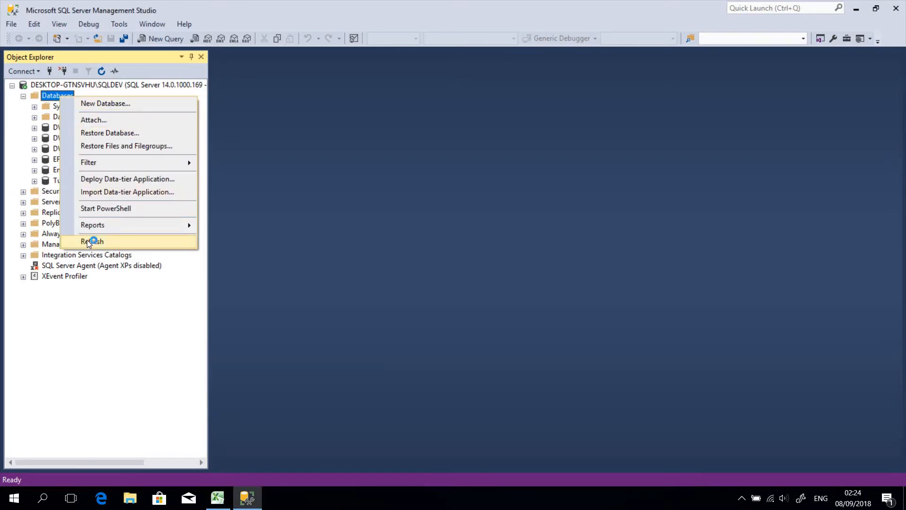
pyautogui.click(89, 241)
pyautogui.click(34, 181)
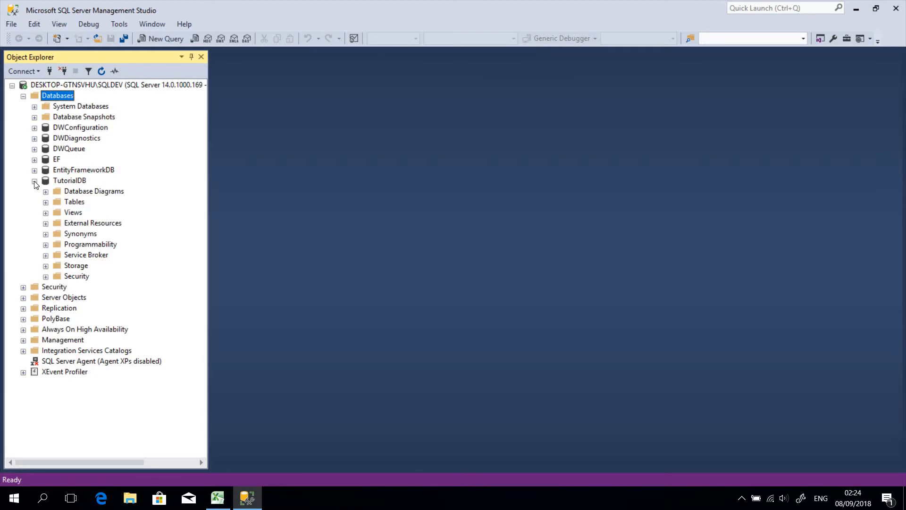
pyautogui.click(35, 181)
pyautogui.click(35, 170)
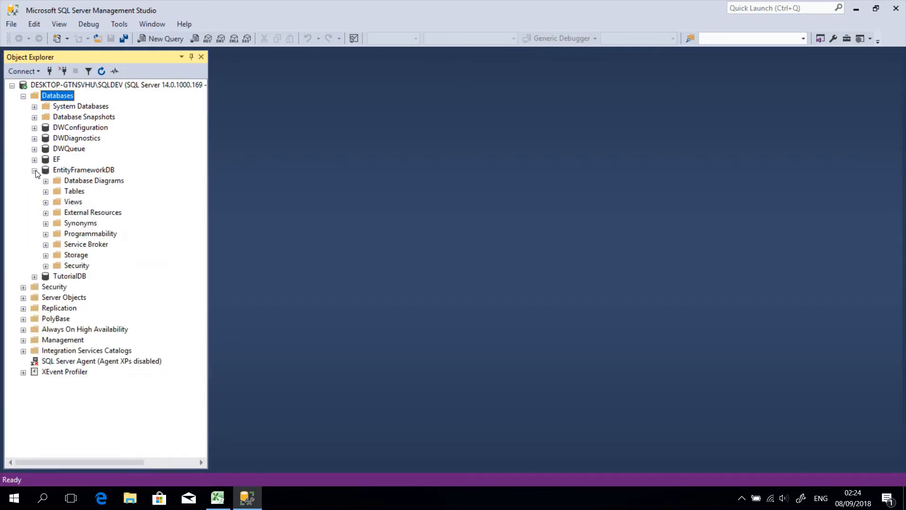
pyautogui.click(45, 191)
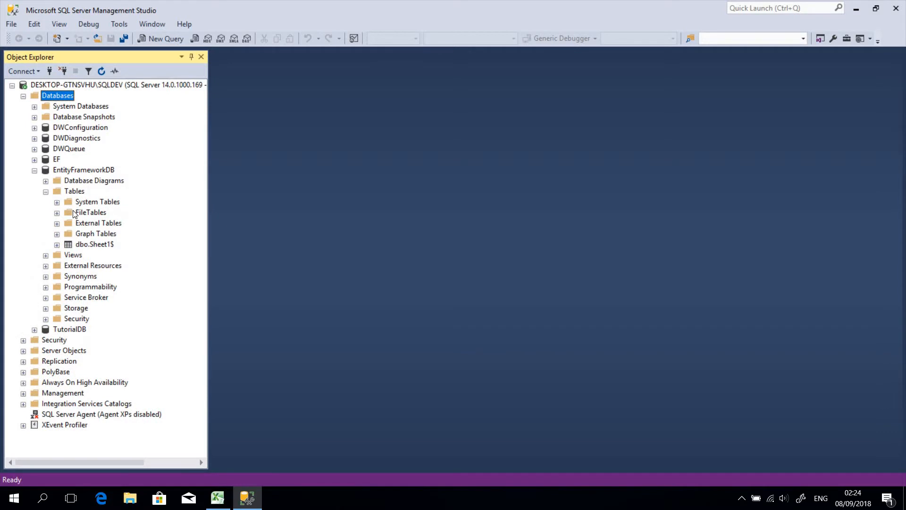
# Query the top 1000 rows of the dbo.Sheet1$ table in EntityFrameworkDB to check the imported data.
pyautogui.rightClick(93, 246)
pyautogui.click(85, 244)
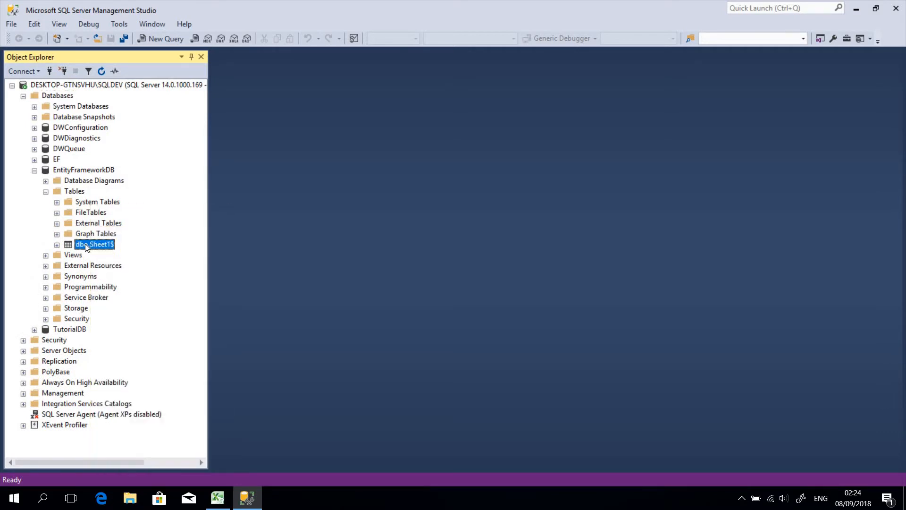
pyautogui.click(101, 258)
pyautogui.rightClick(92, 244)
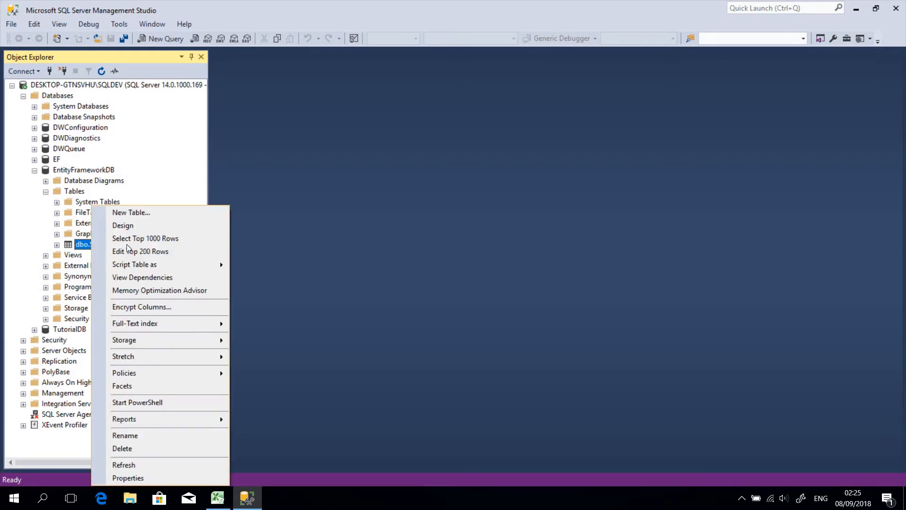
pyautogui.click(157, 239)
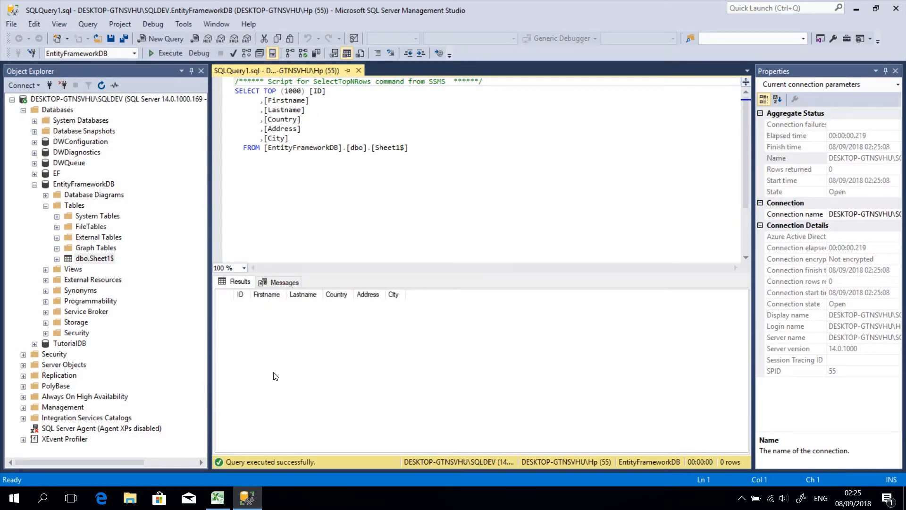
# Switch to the PeopleData workbook in Excel and close it, saving its changes.
pyautogui.click(217, 498)
pyautogui.click(891, 8)
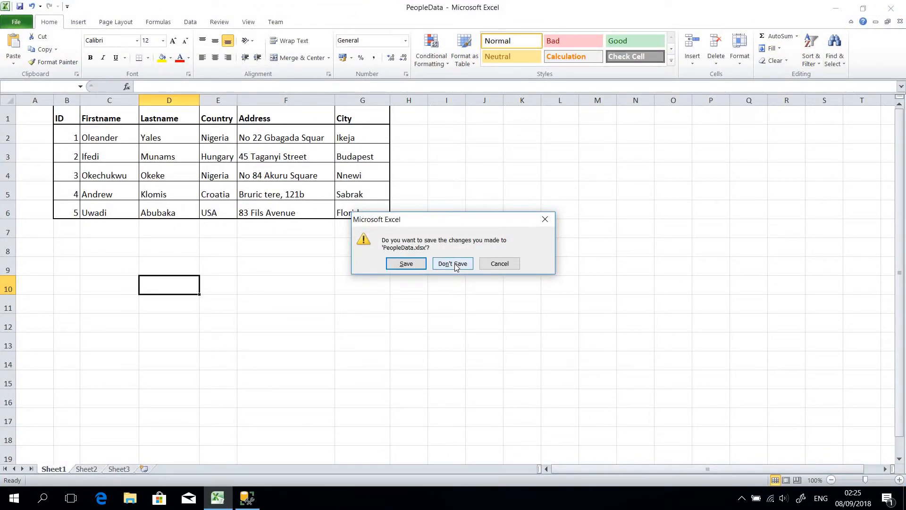
pyautogui.click(406, 263)
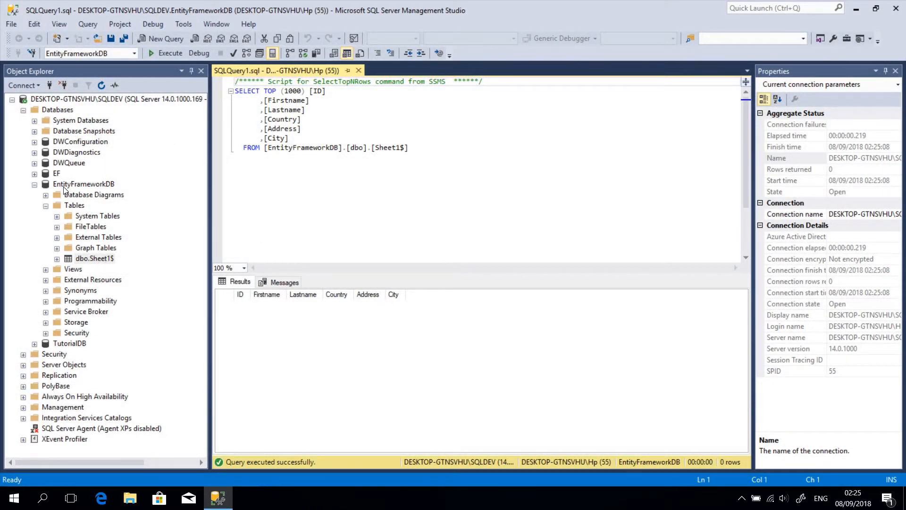
# Delete the dbo.Sheet1$ table from the EntityFrameworkDB database.
pyautogui.rightClick(89, 259)
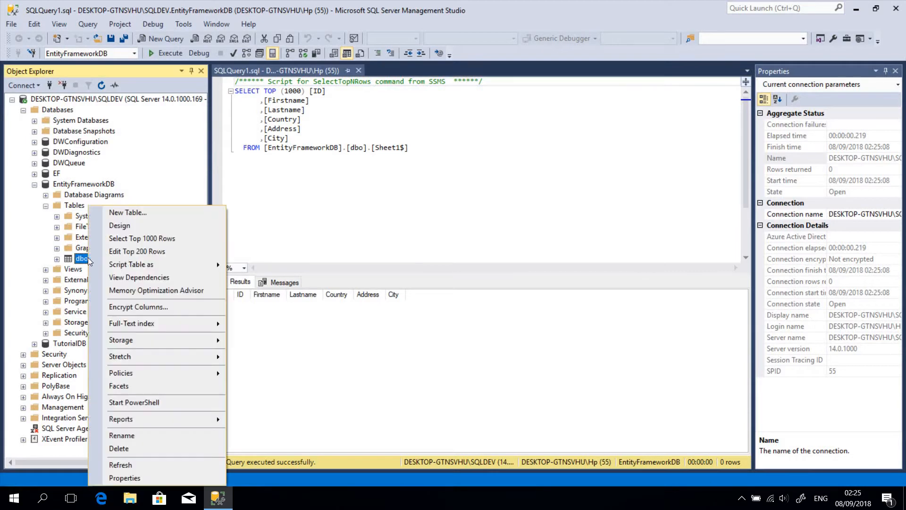
pyautogui.click(138, 450)
pyautogui.click(587, 427)
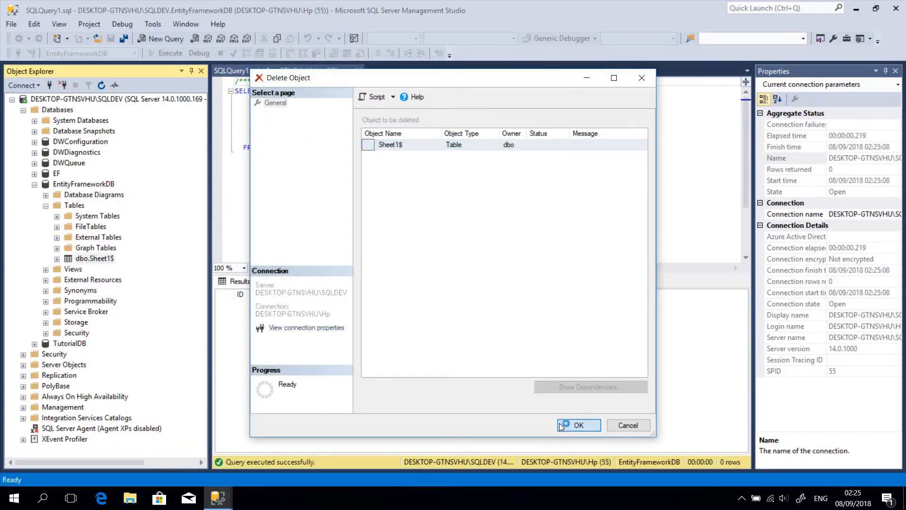
# Restart the Import Data task for the EntityFrameworkDB database and continue to the wizard's data source page.
pyautogui.rightClick(73, 186)
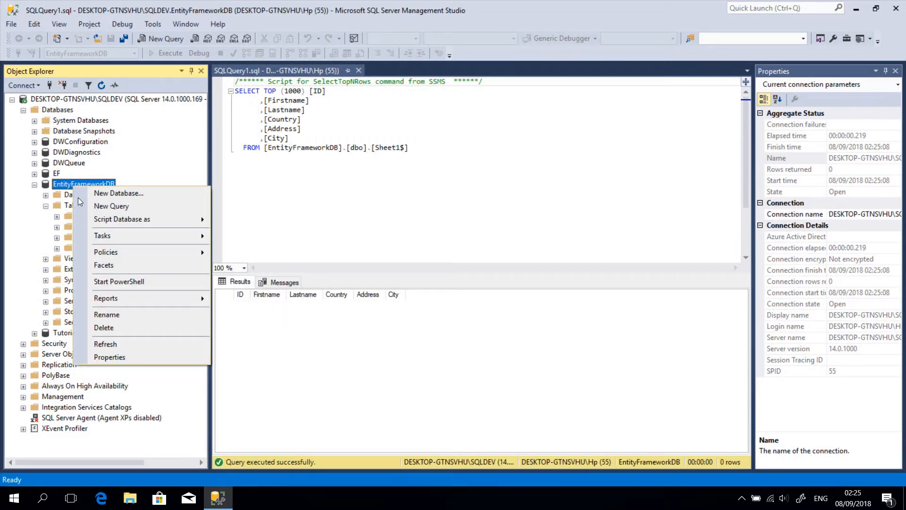
pyautogui.moveTo(189, 236)
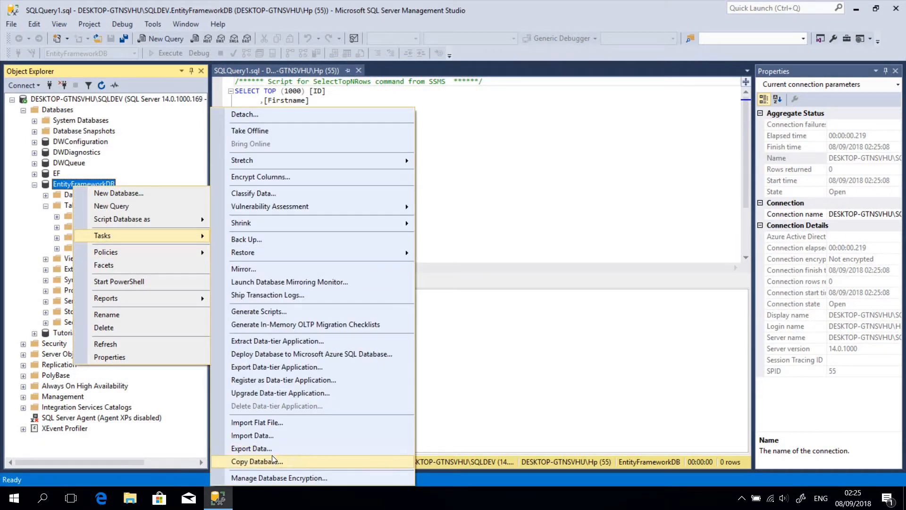
pyautogui.click(257, 434)
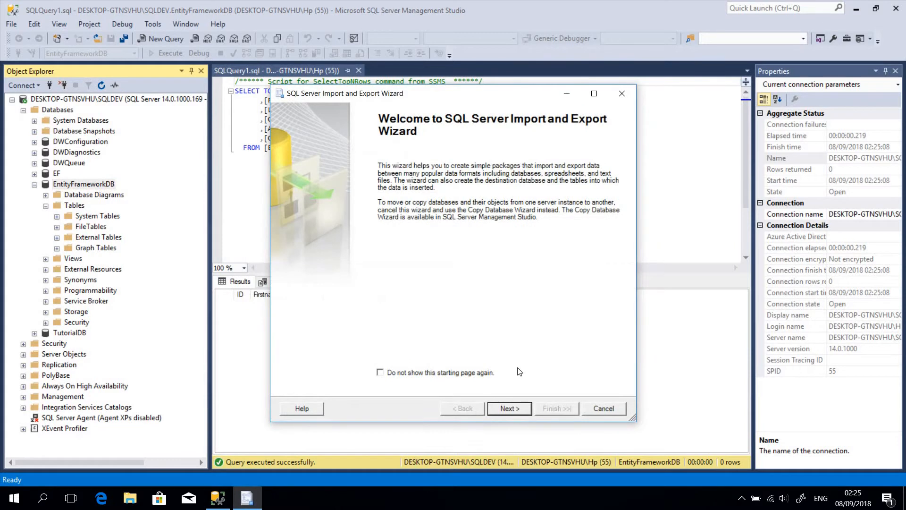
pyautogui.click(500, 412)
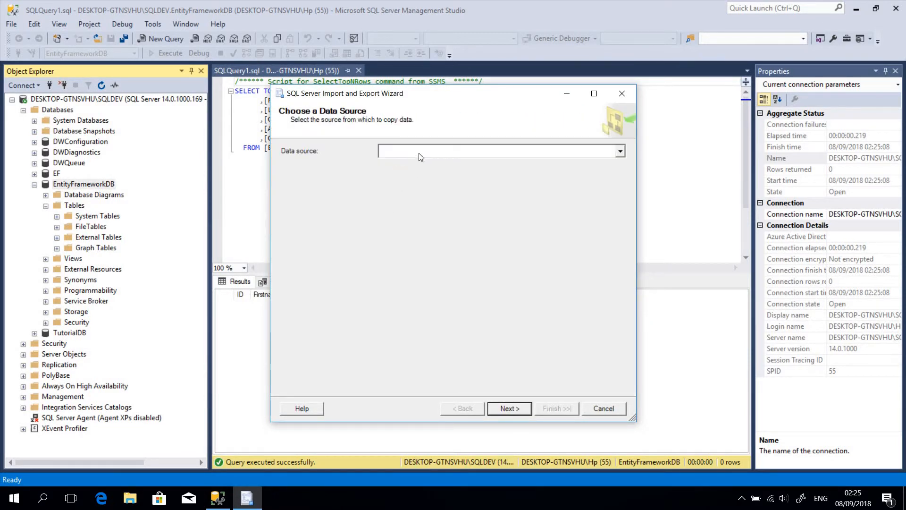
# Set the import source to Microsoft Excel with the PeopleData file and continue to the destination page.
pyautogui.click(416, 152)
pyautogui.click(405, 232)
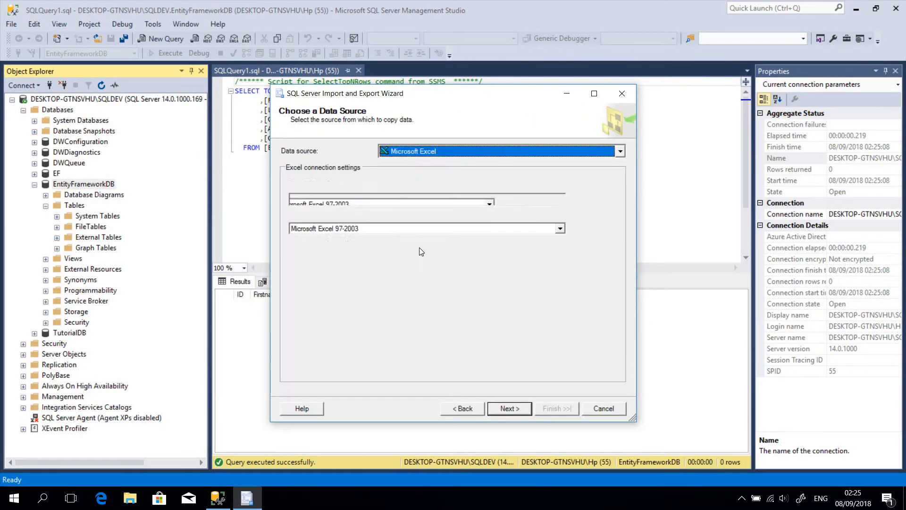
pyautogui.click(579, 199)
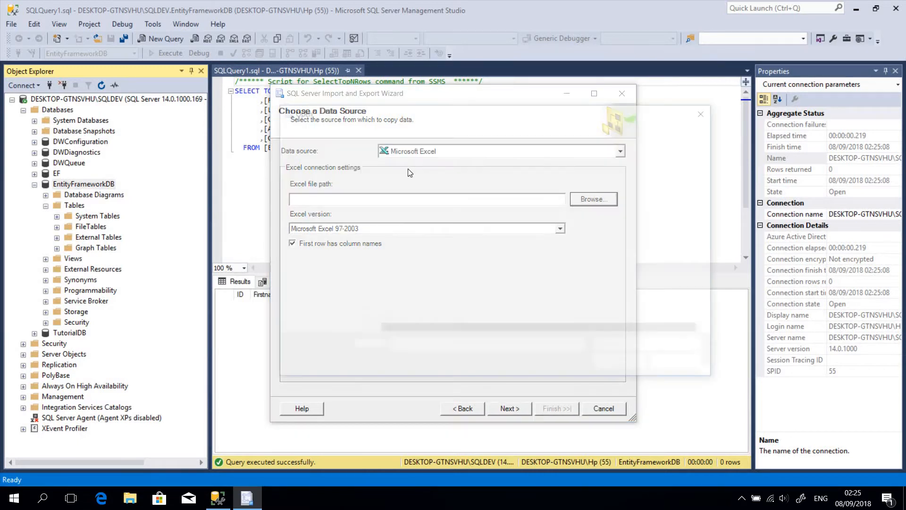
pyautogui.click(409, 184)
pyautogui.click(622, 366)
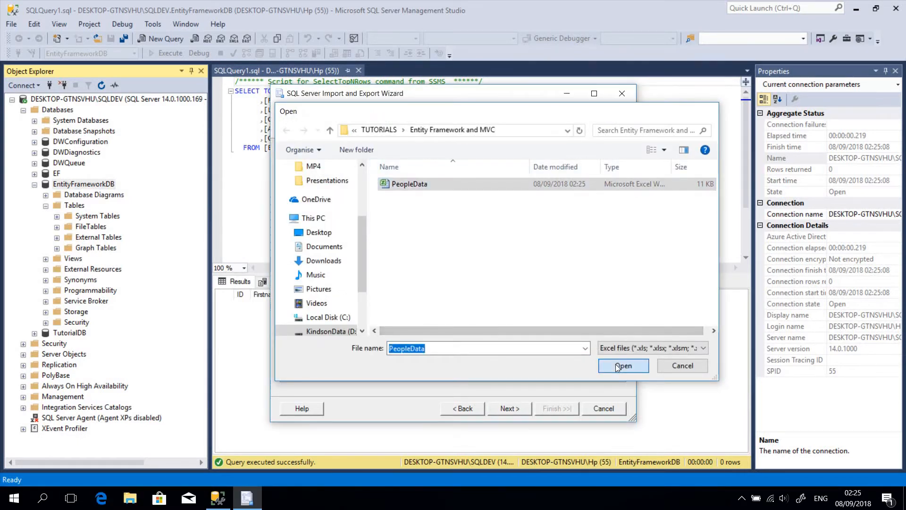
pyautogui.click(517, 412)
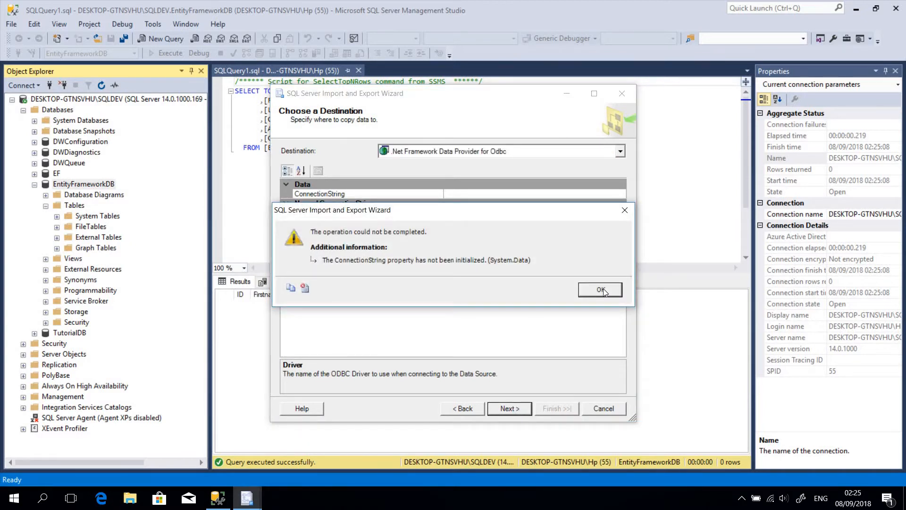
# Set the import destination to SQL Server Native Client 11.0 and select Sheet1$ as the source table to copy.
pyautogui.click(600, 290)
pyautogui.click(449, 152)
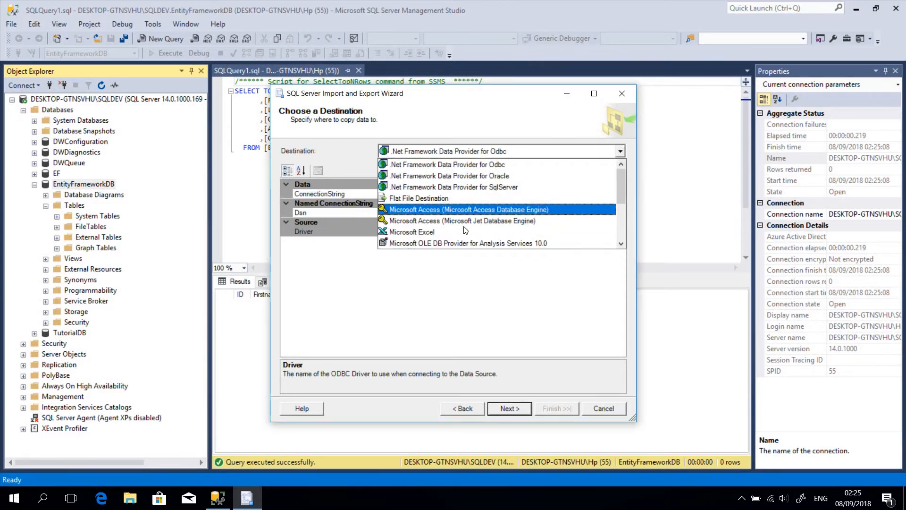
pyautogui.scroll(-2, 466, 231)
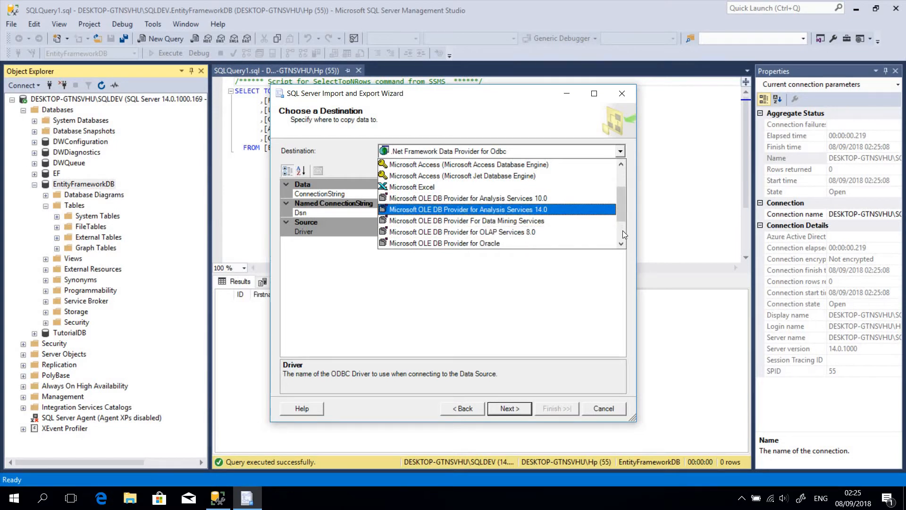
pyautogui.scroll(-2, 622, 235)
pyautogui.click(508, 243)
pyautogui.click(501, 408)
pyautogui.click(504, 409)
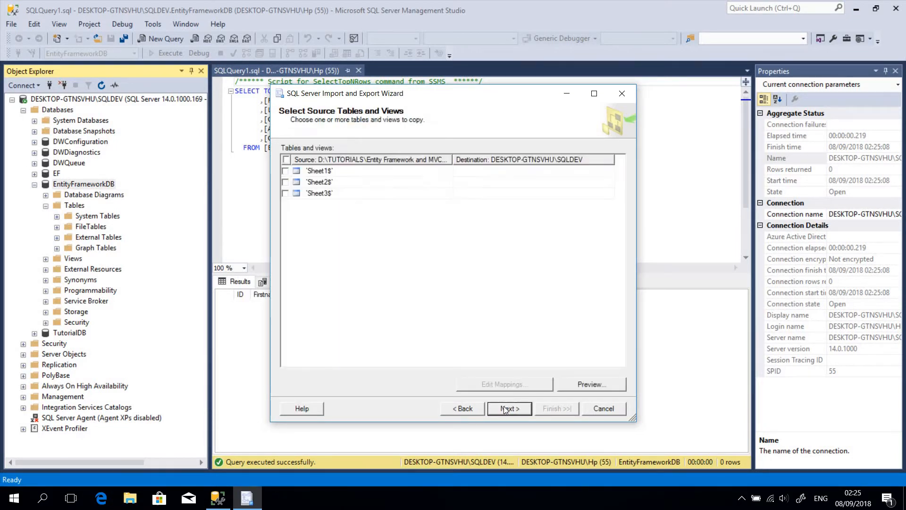
pyautogui.click(286, 171)
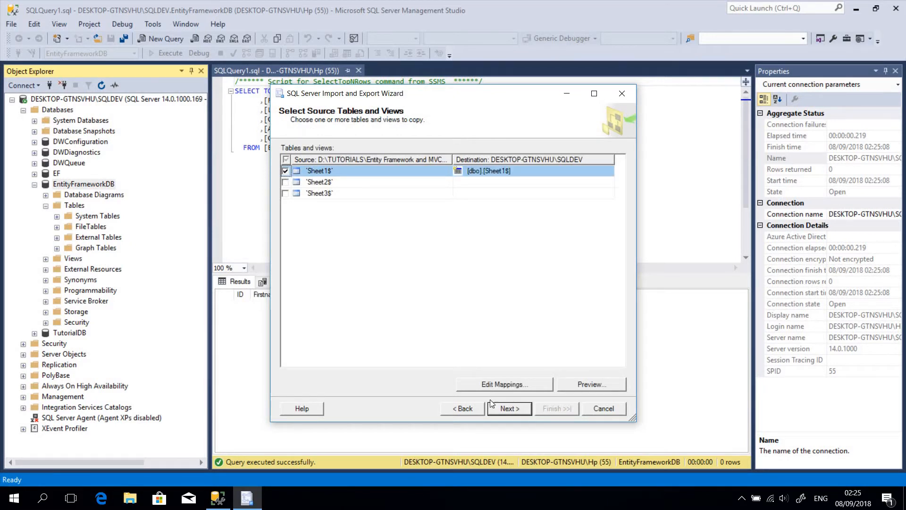
# Go back through the wizard to recheck the destination, and return to the table copy or query page.
pyautogui.click(474, 413)
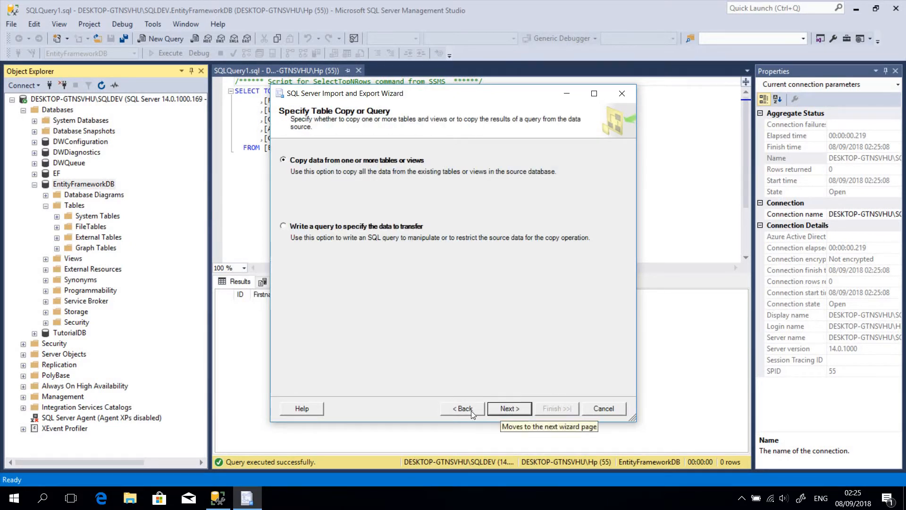
pyautogui.click(469, 411)
pyautogui.click(508, 408)
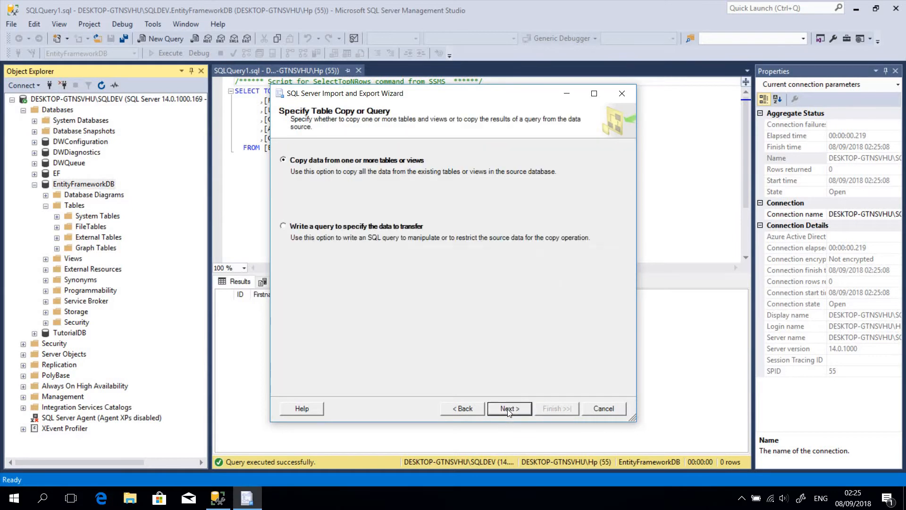
# Keep copying from tables or views as the transfer method and preview the Sheet1$ source data.
pyautogui.click(508, 409)
pyautogui.click(508, 409)
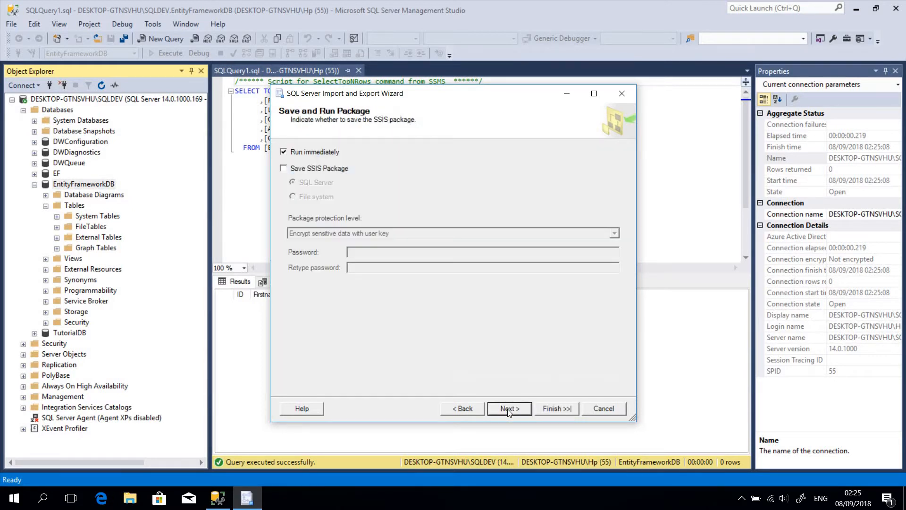
pyautogui.click(467, 409)
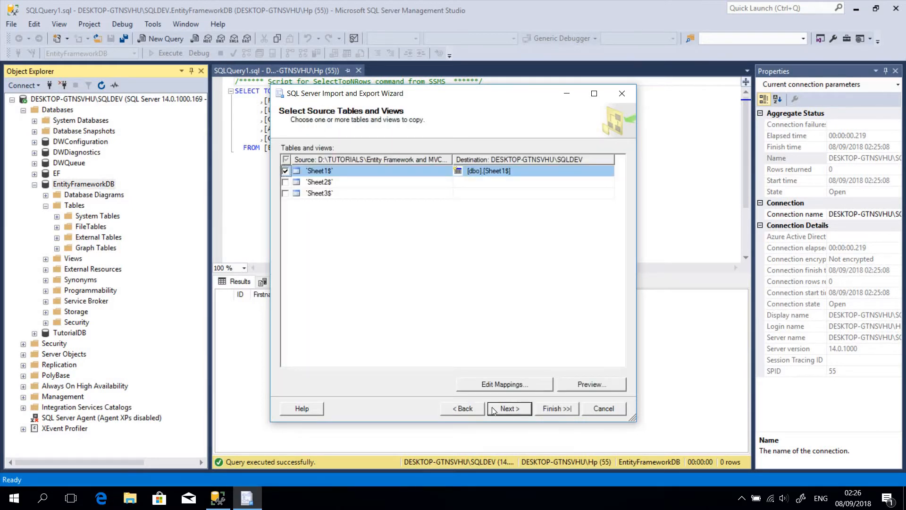
pyautogui.click(584, 384)
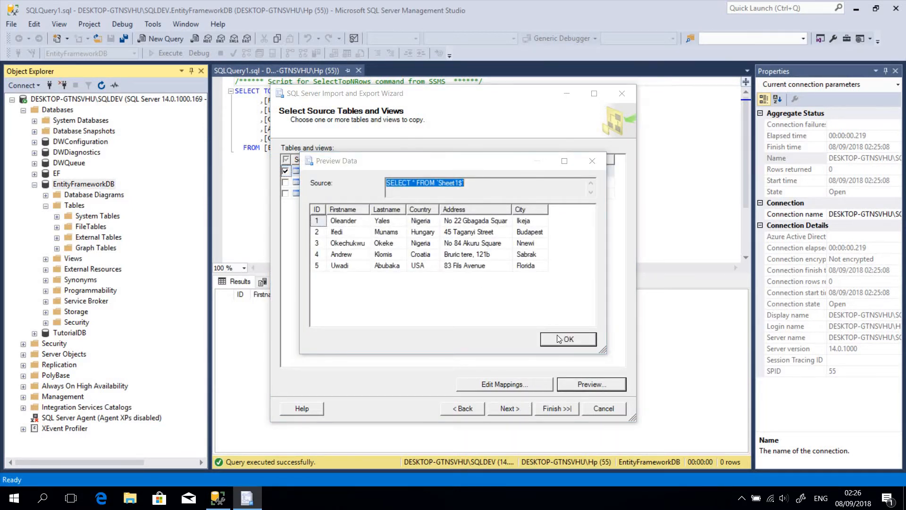
pyautogui.click(563, 333)
# Run the Sheet1$ import immediately without saving an SSIS package, and close the wizard when it finishes.
pyautogui.click(512, 411)
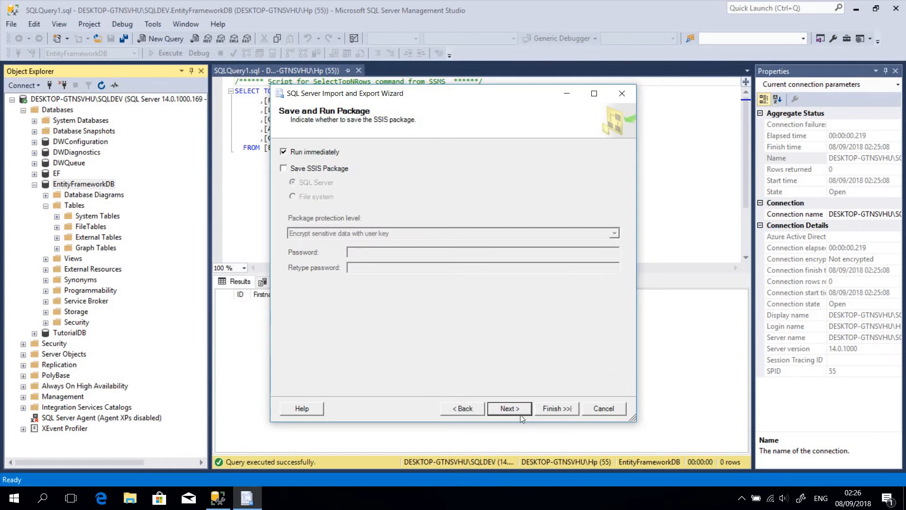
pyautogui.click(519, 412)
pyautogui.click(547, 411)
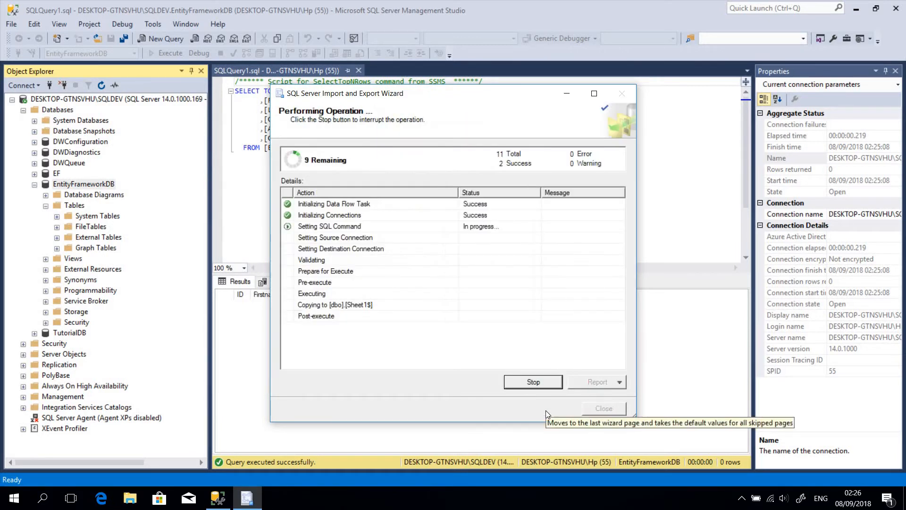
pyautogui.click(591, 406)
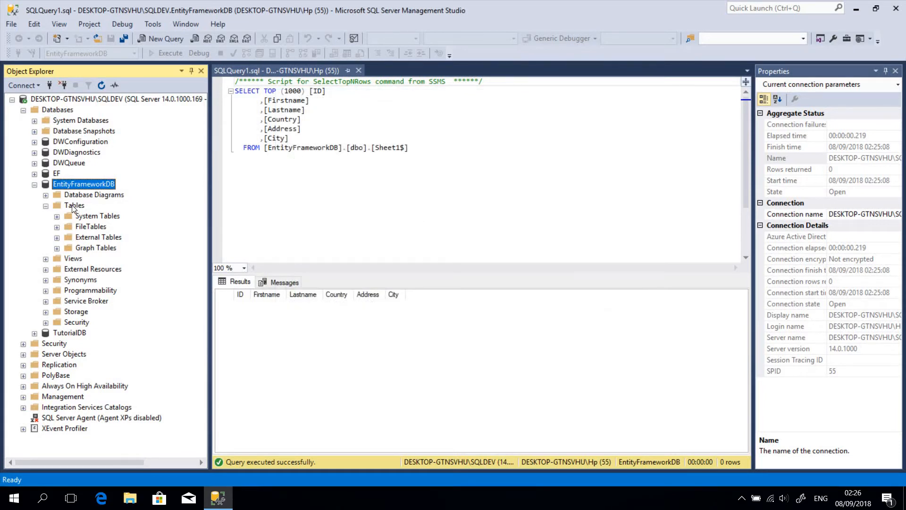
# Refresh the Tables folder of EntityFrameworkDB and rename the imported dbo.Sheet1$ table to People.
pyautogui.rightClick(73, 207)
pyautogui.click(105, 278)
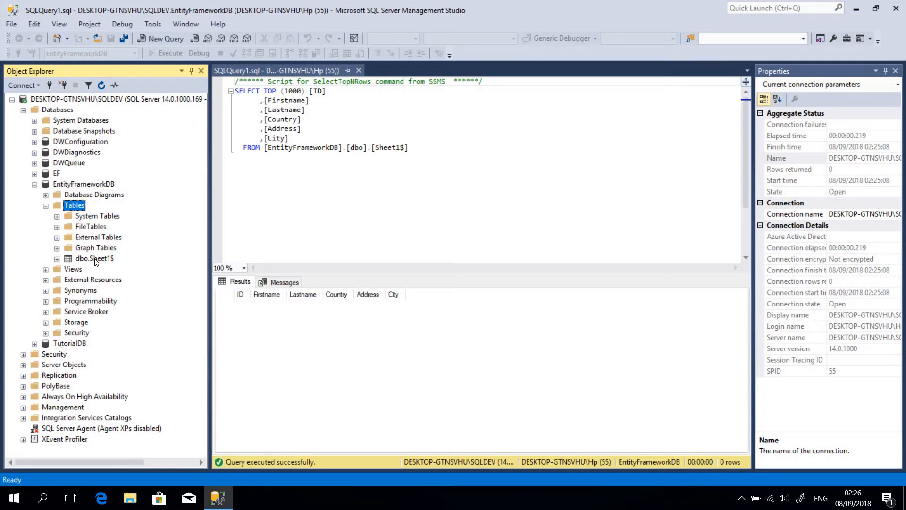
pyautogui.click(95, 260)
pyautogui.click(95, 259)
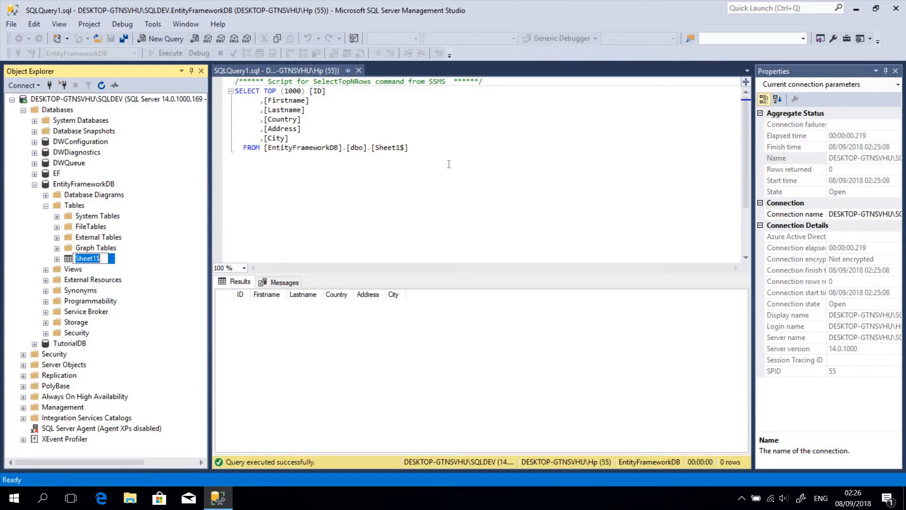
pyautogui.write('People')
pyautogui.press('Return')
# Close SQL Server Management Studio and launch Visual Studio through the Windows search.
pyautogui.click(896, 8)
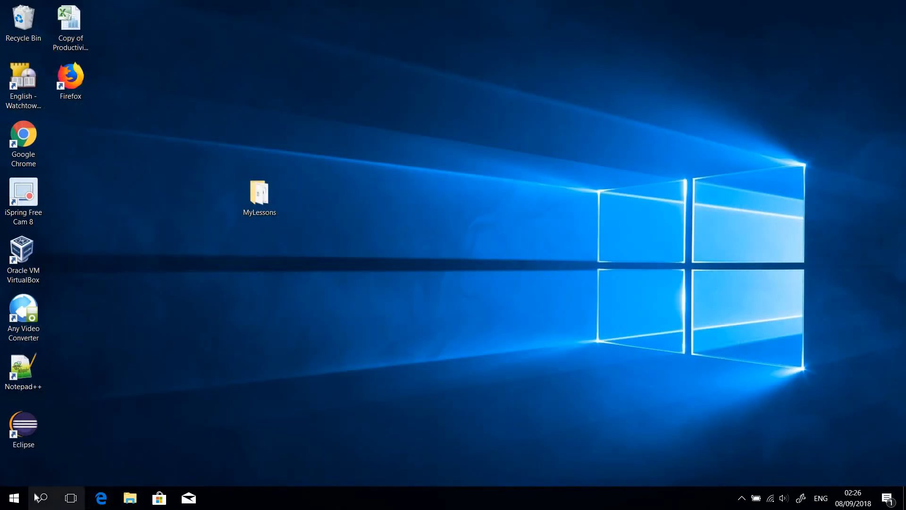
pyautogui.click(42, 501)
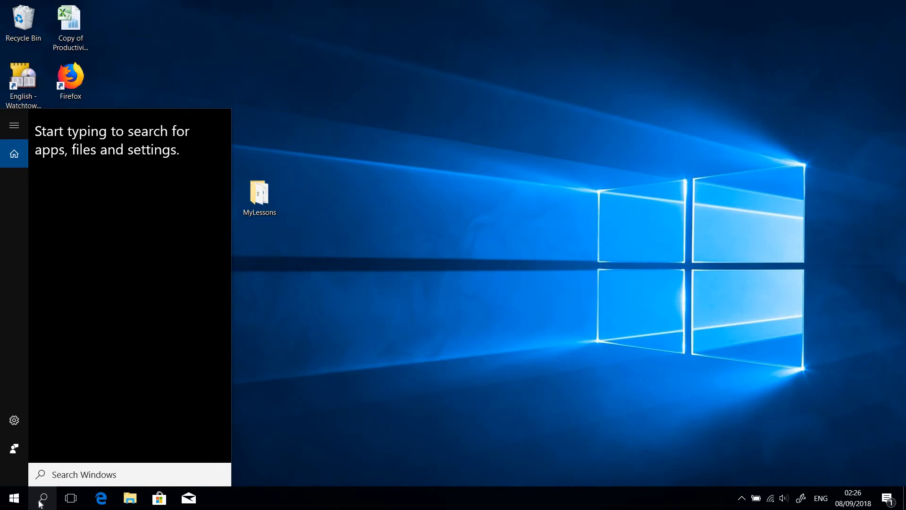
pyautogui.write('vis')
pyautogui.click(103, 172)
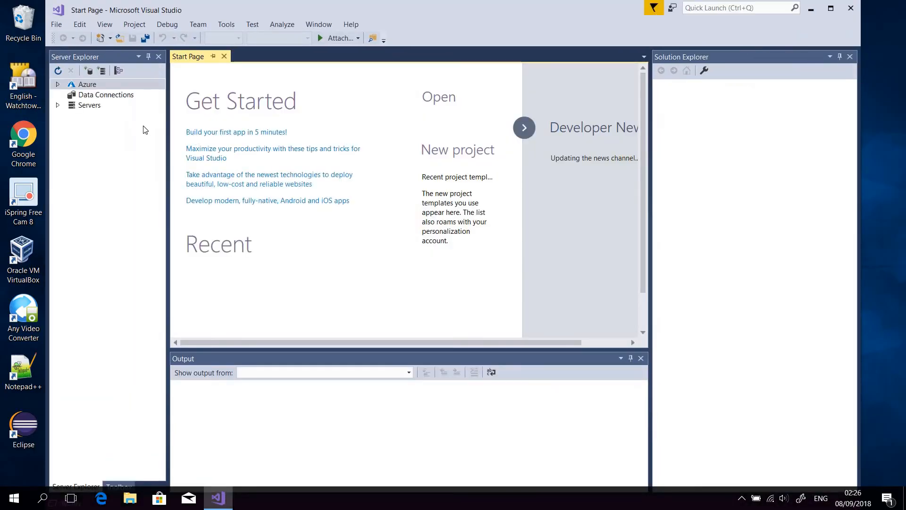
pyautogui.click(57, 24)
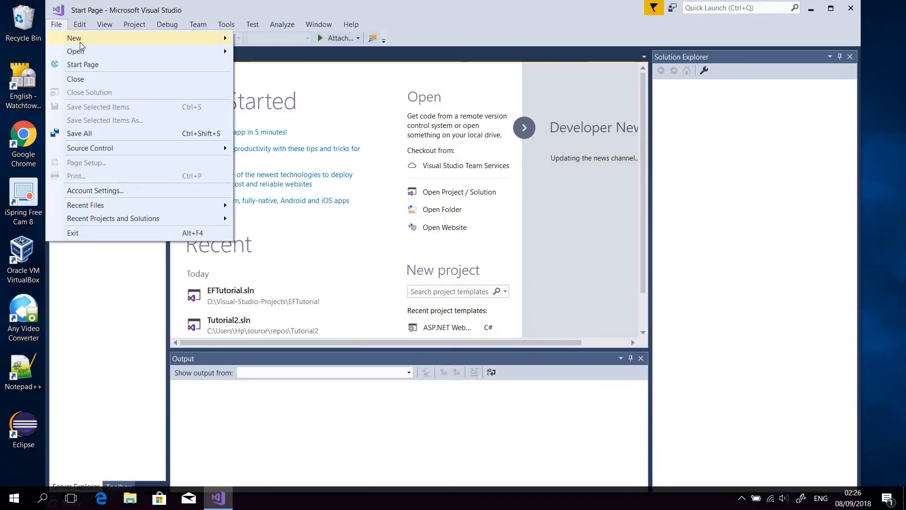
pyautogui.moveTo(85, 42)
pyautogui.click(291, 40)
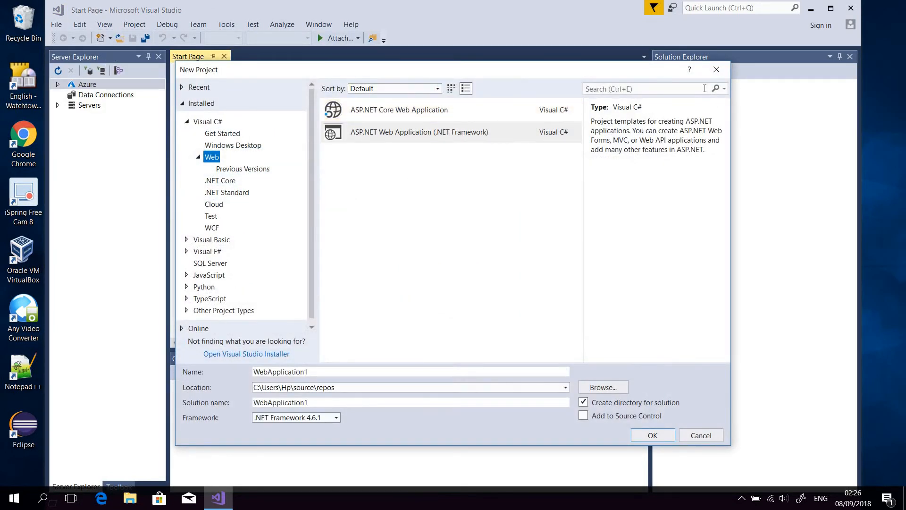
pyautogui.click(717, 70)
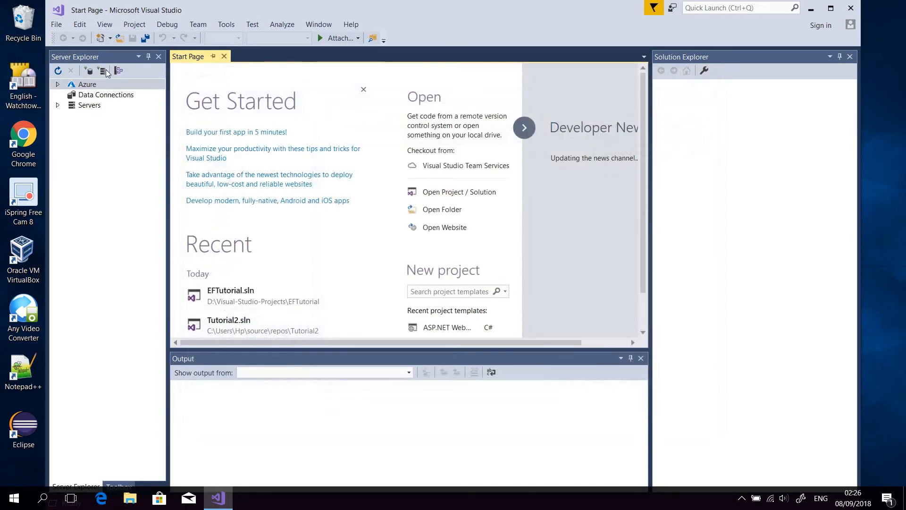
# Create a Visual C# ASP.NET Web Application (.NET Framework) project named EFLesson using the MVC template with no authentication.
pyautogui.click(60, 26)
pyautogui.moveTo(80, 38)
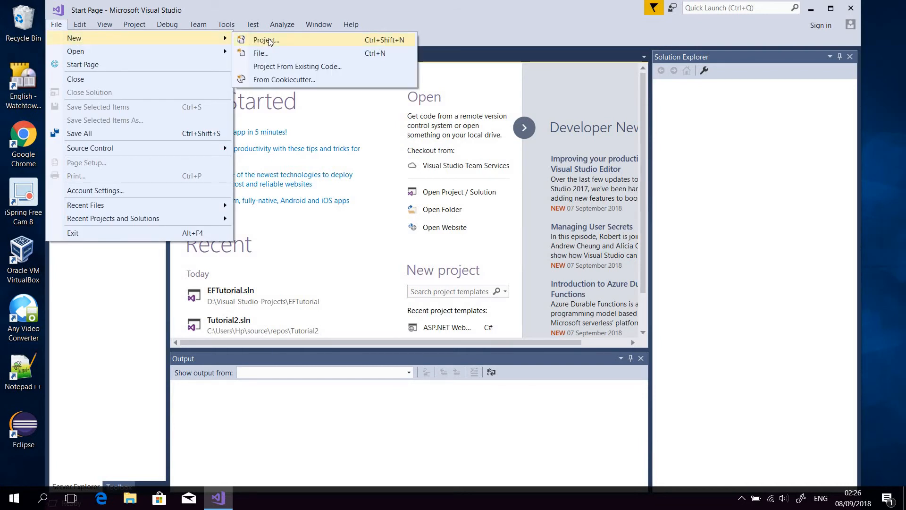
pyautogui.click(269, 41)
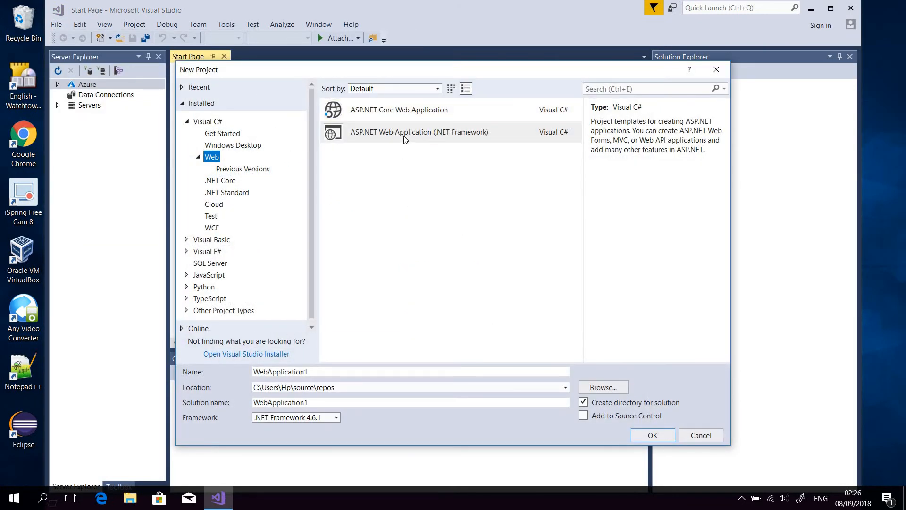
pyautogui.click(404, 137)
pyautogui.moveTo(310, 373); pyautogui.dragTo(219, 387)
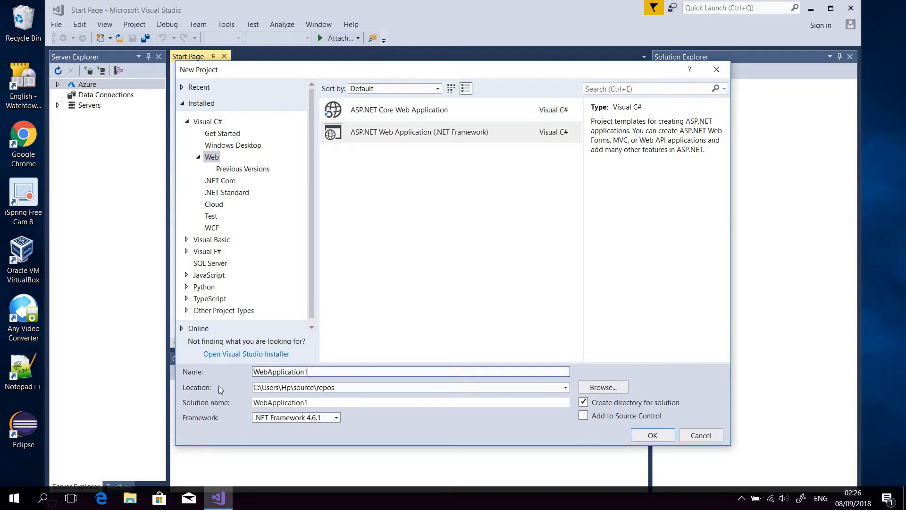
pyautogui.press('BackSpace')
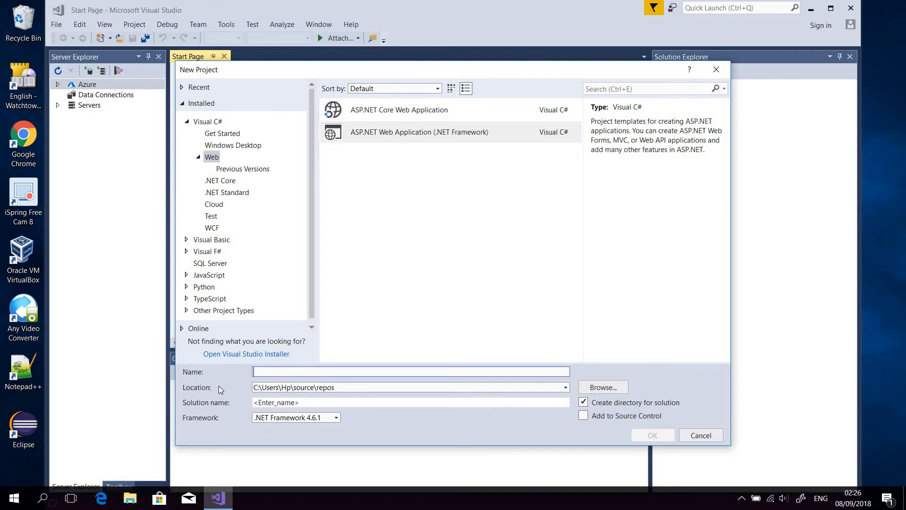
pyautogui.write('E')
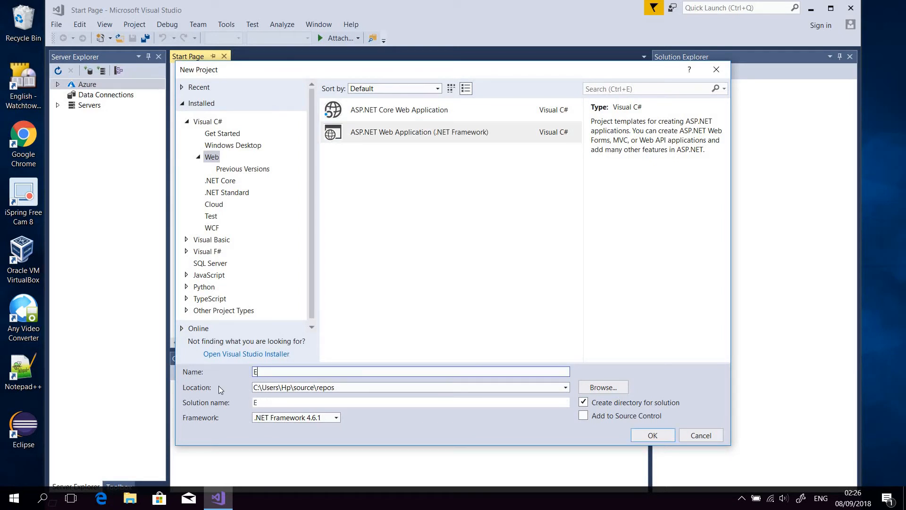
pyautogui.write('FLesson')
pyautogui.click(430, 132)
pyautogui.click(646, 437)
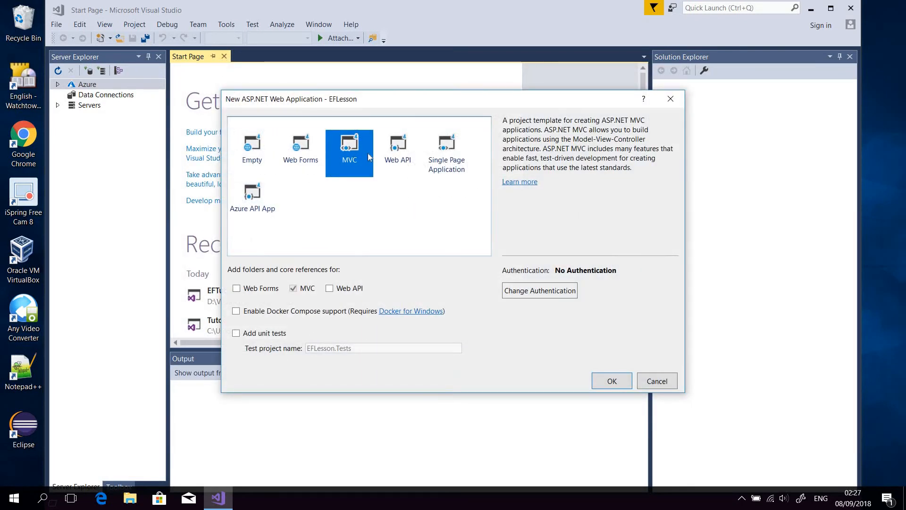
pyautogui.click(619, 384)
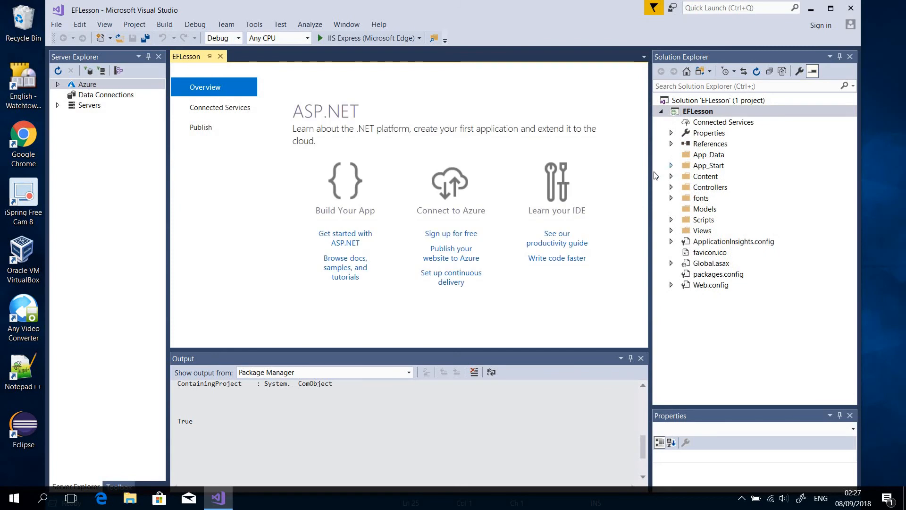
# Check the EFLesson project's Controllers, Models and Views folders, and maximize the window with a wider Solution Explorer.
pyautogui.click(718, 189)
pyautogui.click(708, 210)
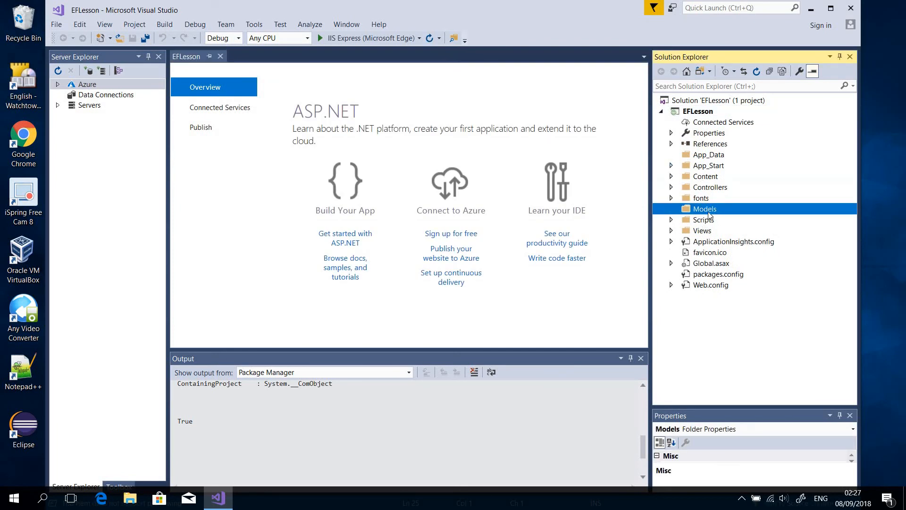
pyautogui.click(708, 233)
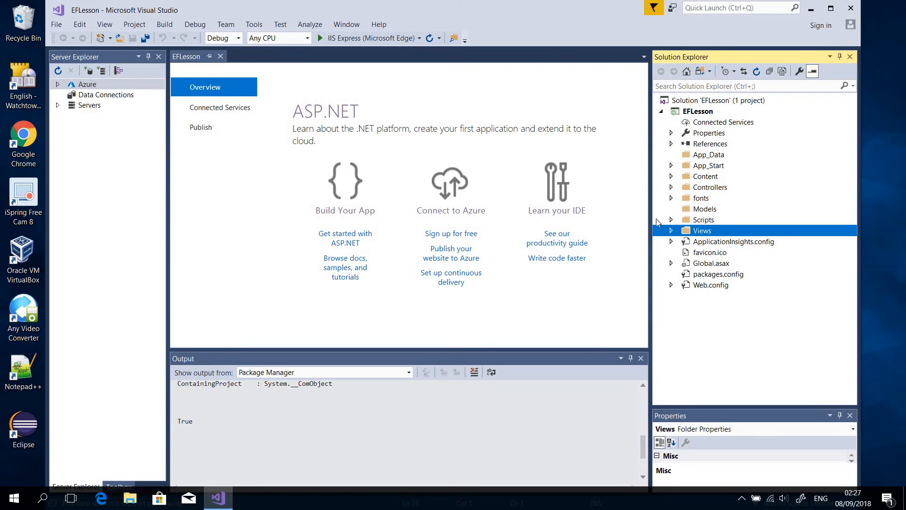
pyautogui.click(831, 11)
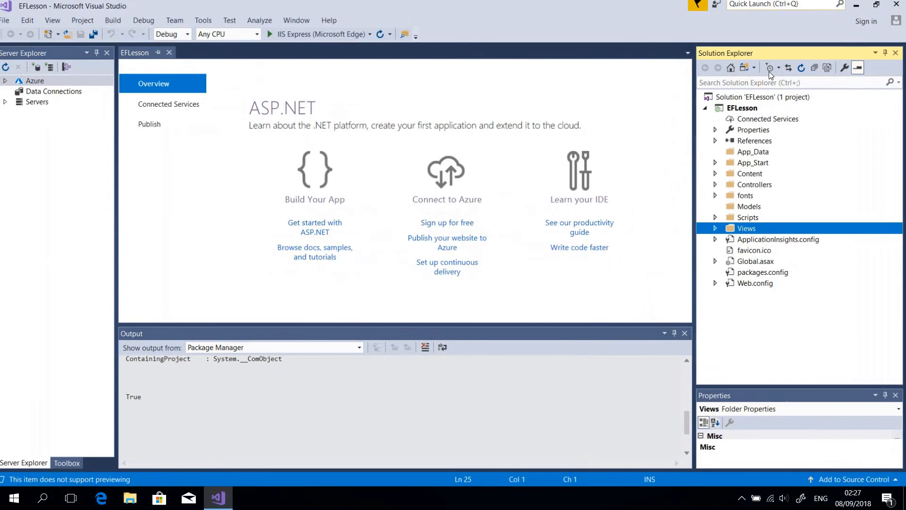
pyautogui.moveTo(694, 203); pyautogui.dragTo(654, 206)
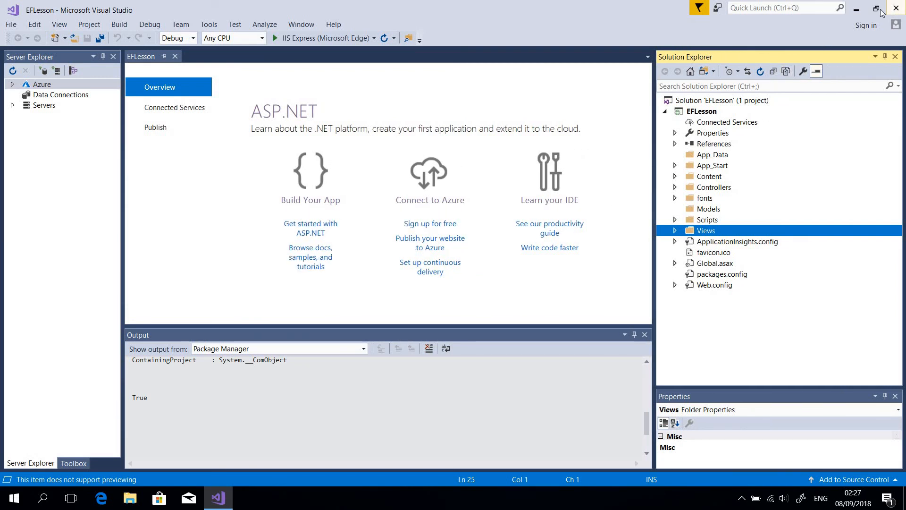